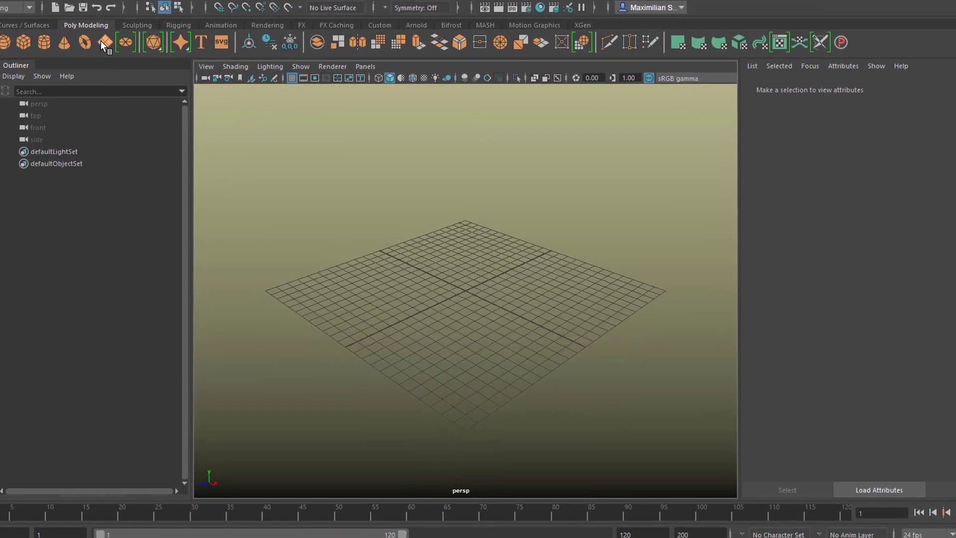
# Create a polygon plane at the origin, scale it up evenly to slightly beyond the grid, and hide the viewport grid.
pyautogui.click(116, 48)
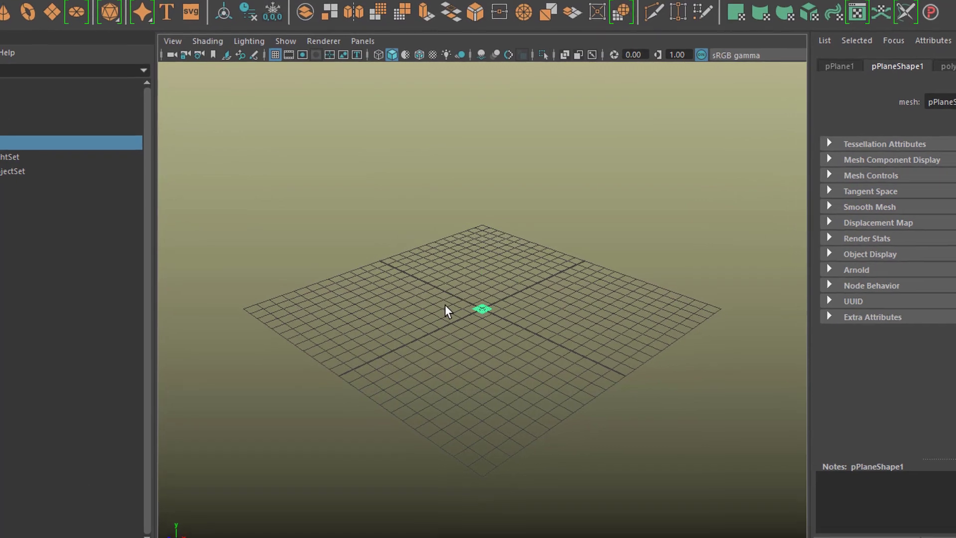
pyautogui.press('r')
pyautogui.moveTo(498, 308); pyautogui.dragTo(726, 264)
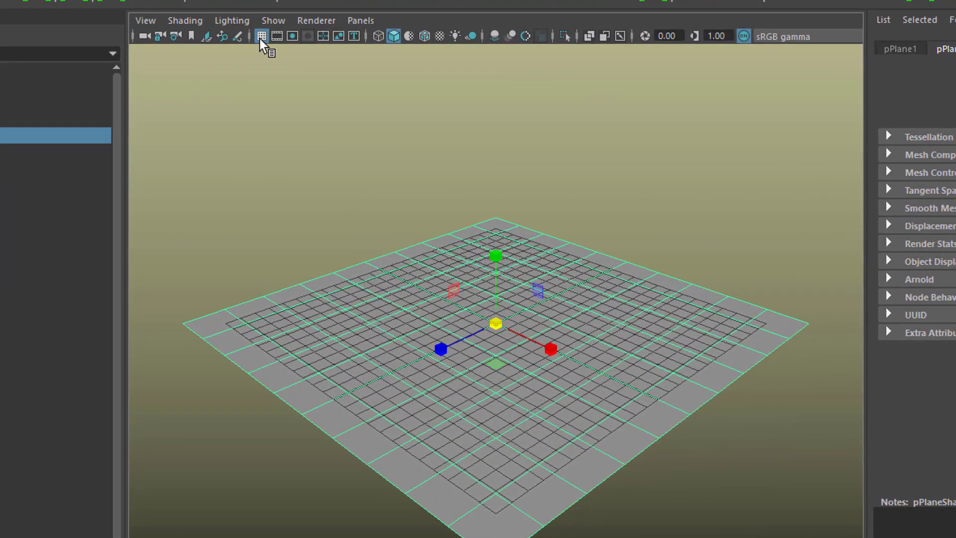
pyautogui.click(261, 37)
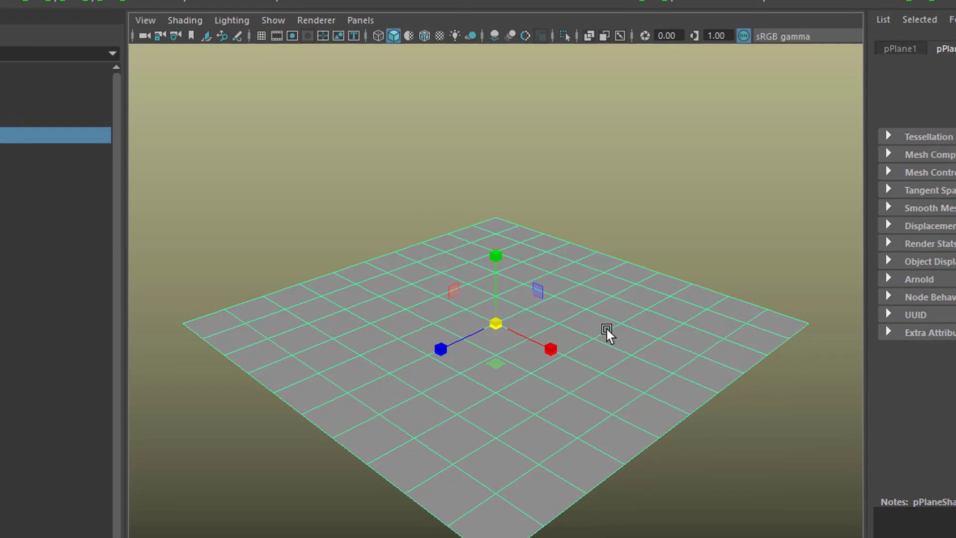
# Assign a new Arnold aiStandardSurface material to the plane.
pyautogui.moveTo(593, 225); pyautogui.dragTo(591, 537, button='right')
pyautogui.moveTo(496, 496); pyautogui.dragTo(494, 519, button='right')
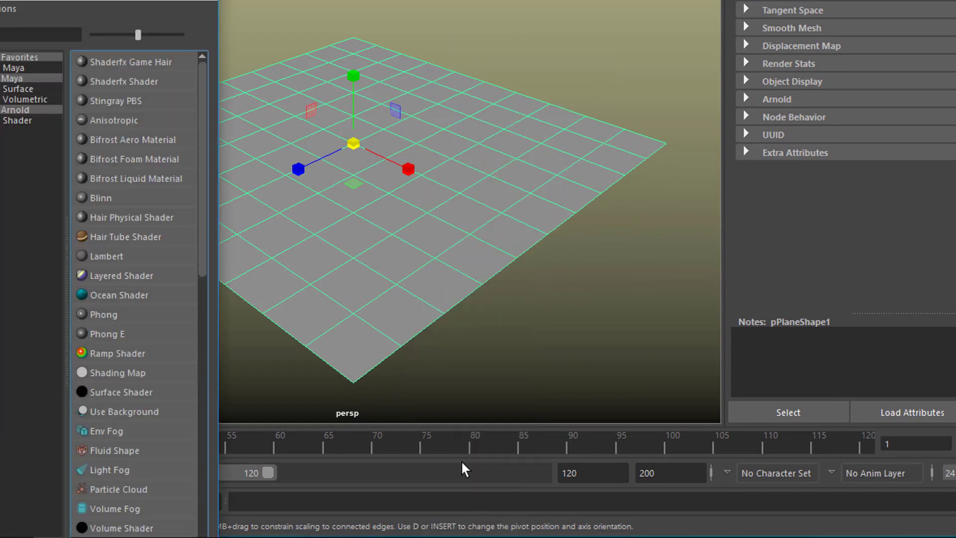
pyautogui.click(26, 110)
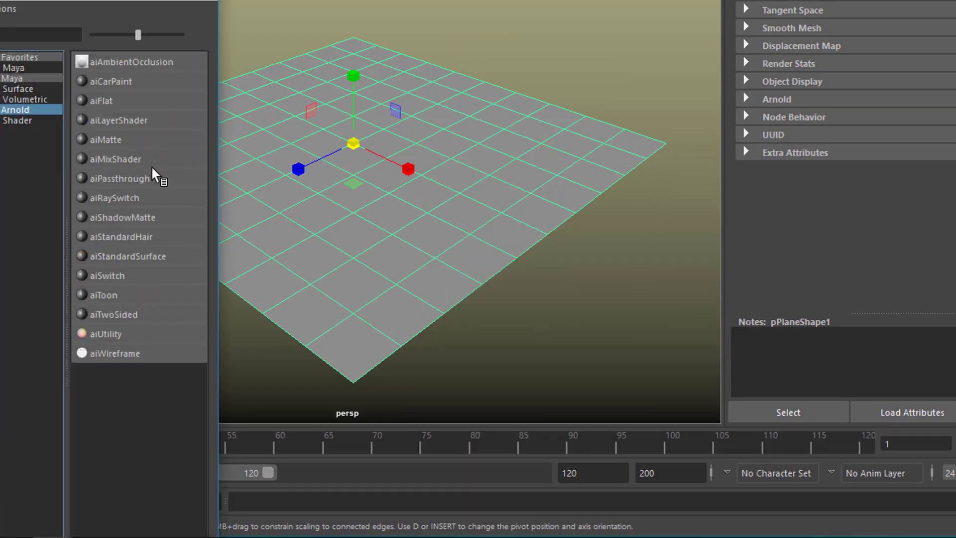
pyautogui.click(148, 255)
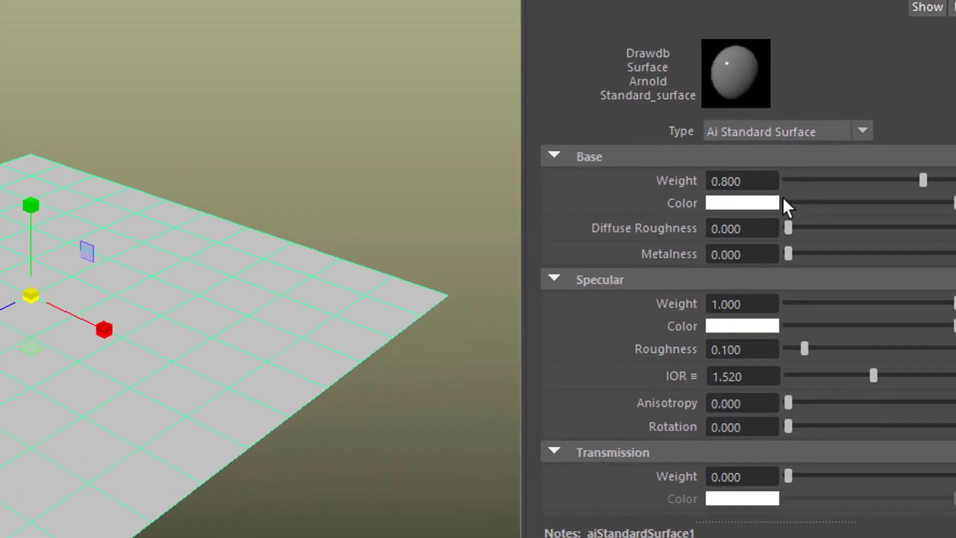
# Set the material's base weight to 1.000 and its specular weight to 0.000, and collapse the Specular and Transmission sections.
pyautogui.moveTo(912, 196); pyautogui.dragTo(943, 194)
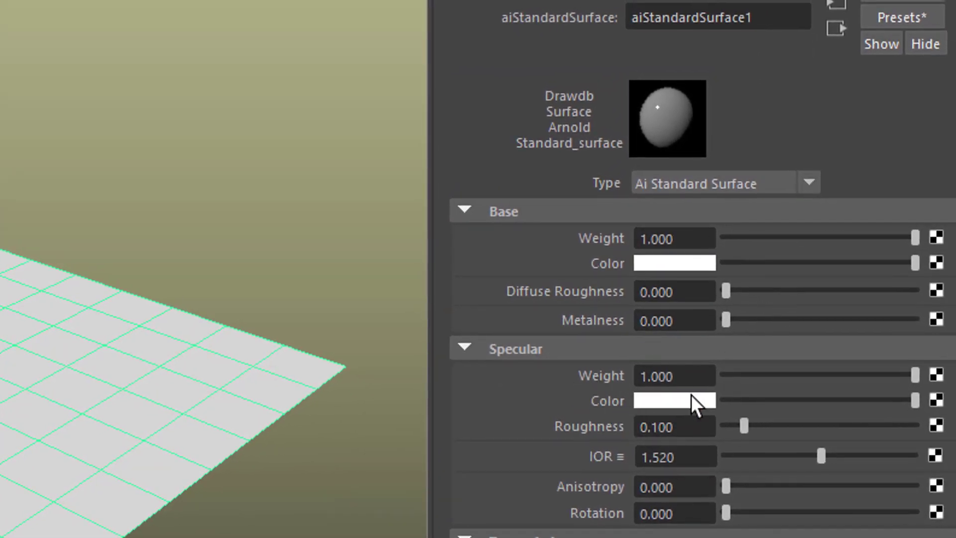
pyautogui.moveTo(915, 375); pyautogui.dragTo(787, 388)
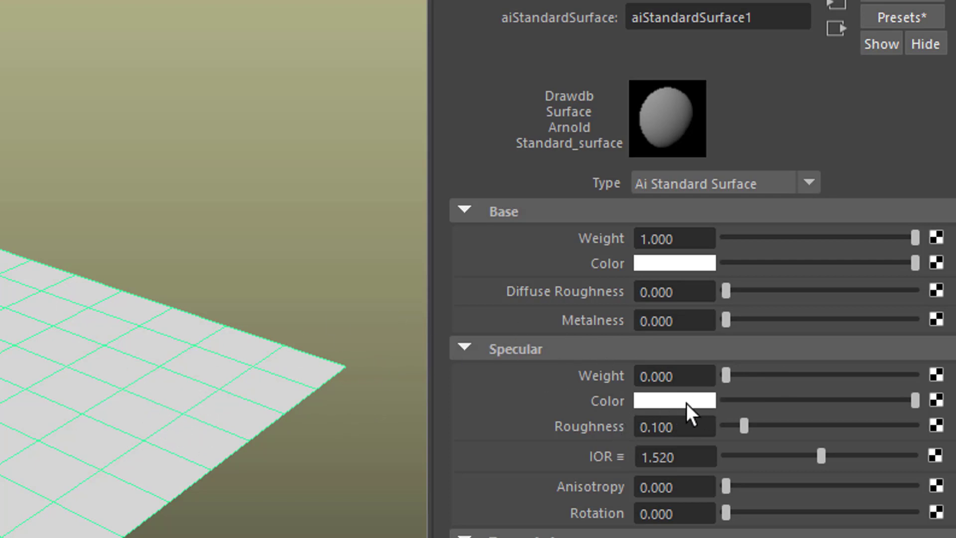
pyautogui.click(468, 350)
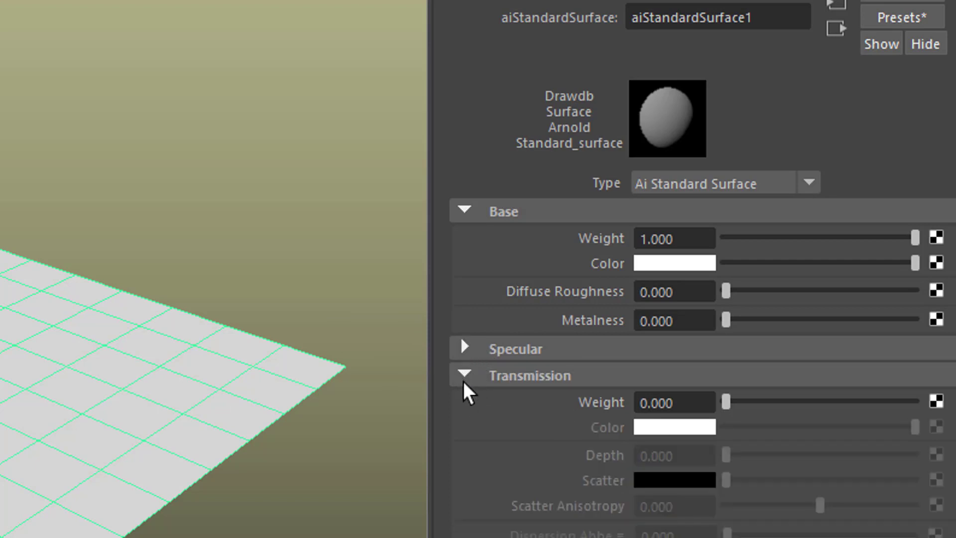
pyautogui.click(464, 379)
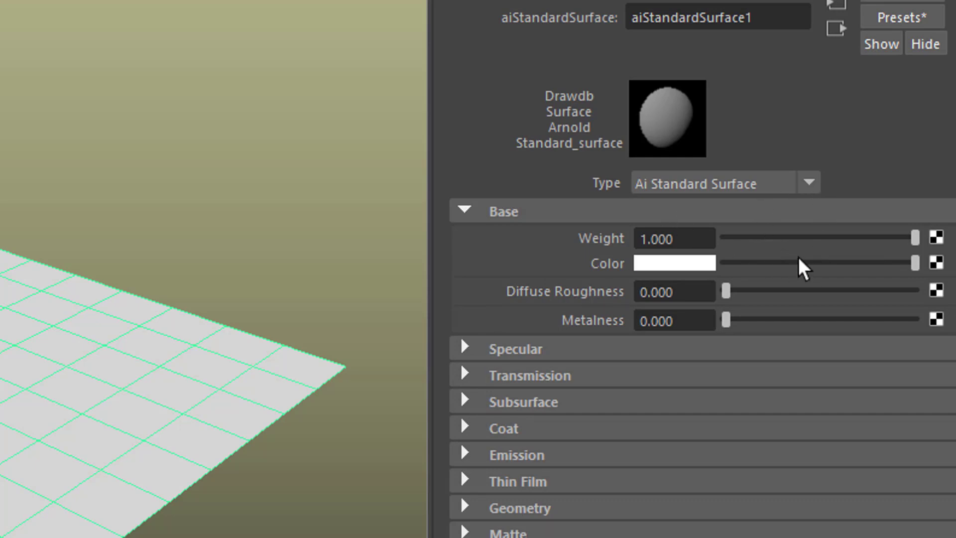
# Connect an Arnold aiFlakes texture to the material's base color.
pyautogui.click(936, 262)
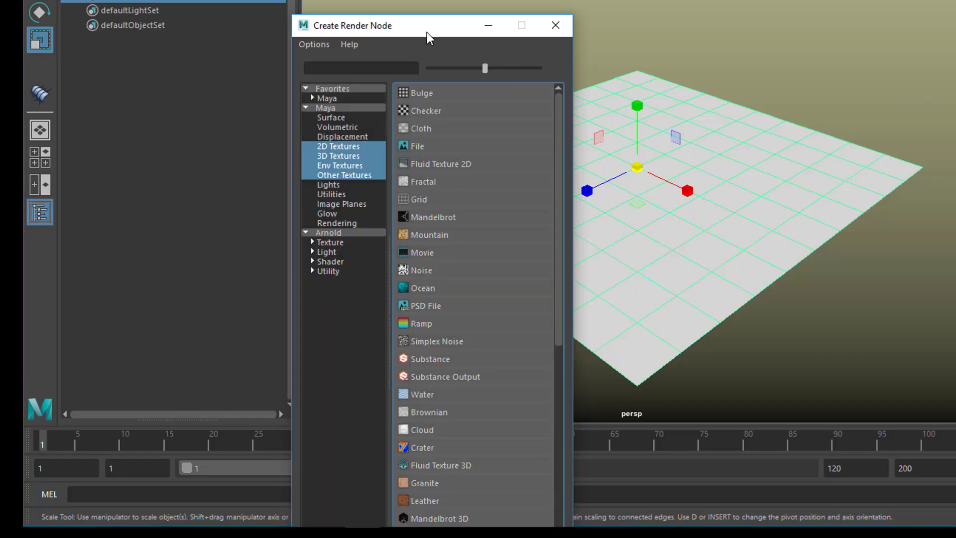
pyautogui.moveTo(427, 33); pyautogui.dragTo(954, 2)
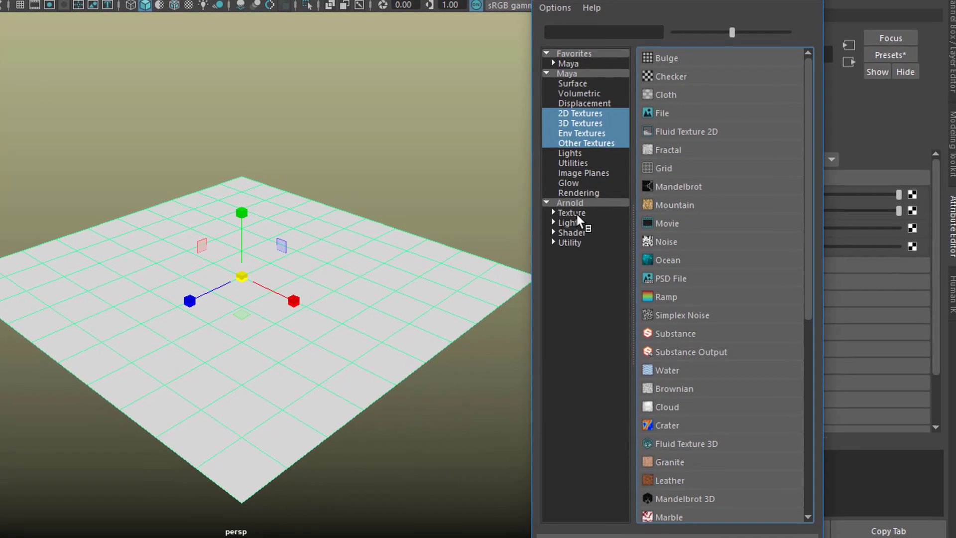
pyautogui.click(564, 220)
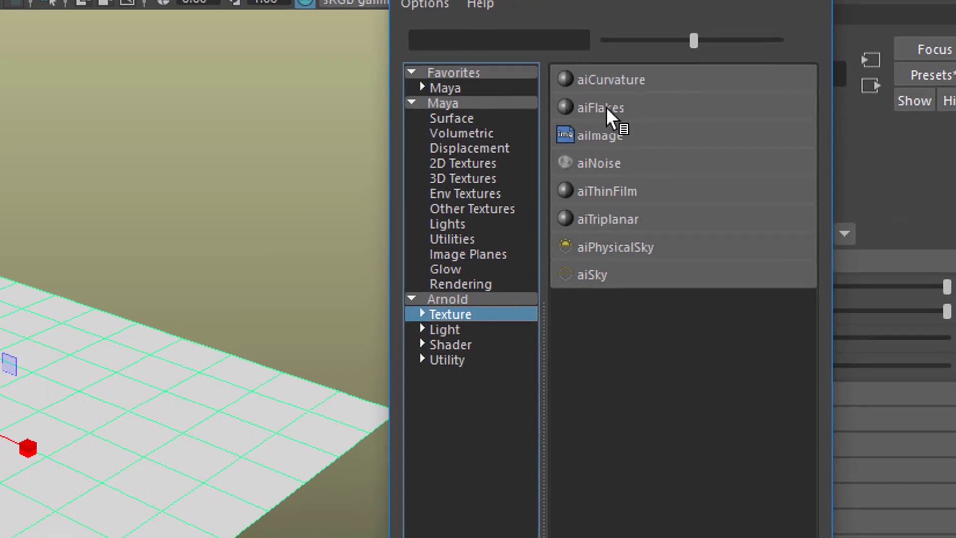
pyautogui.click(590, 114)
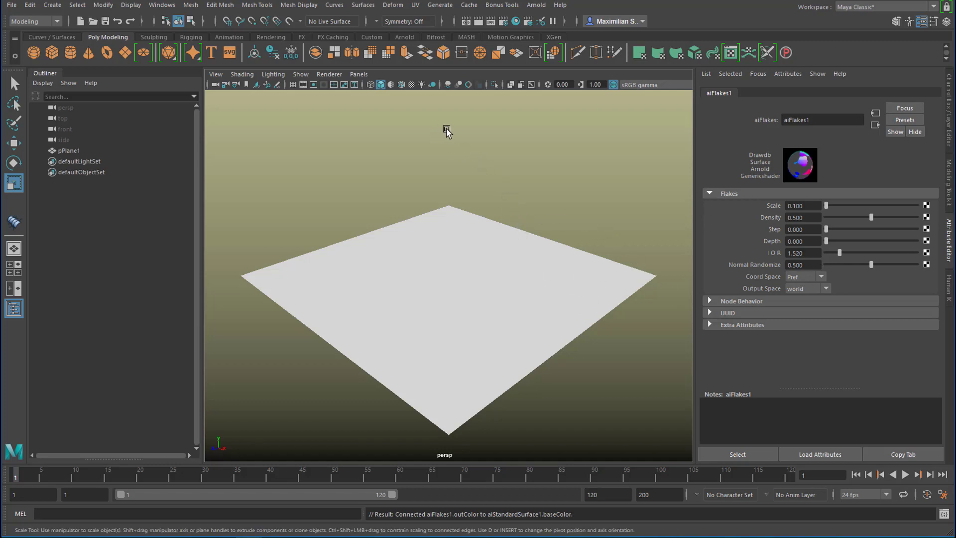
# With textured viewport display turned on, add an Arnold Skydome Light and render the scene in Arnold.
pyautogui.click(411, 85)
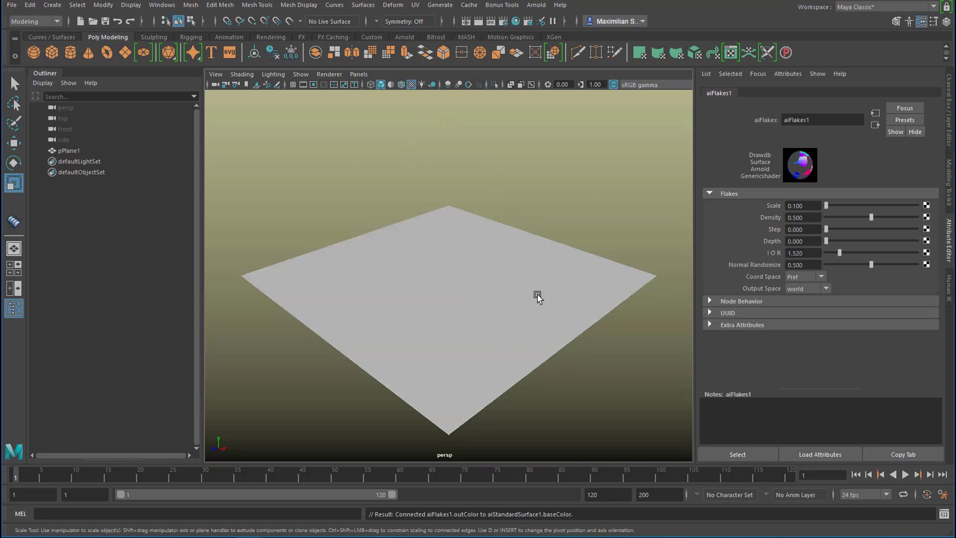
pyautogui.click(536, 6)
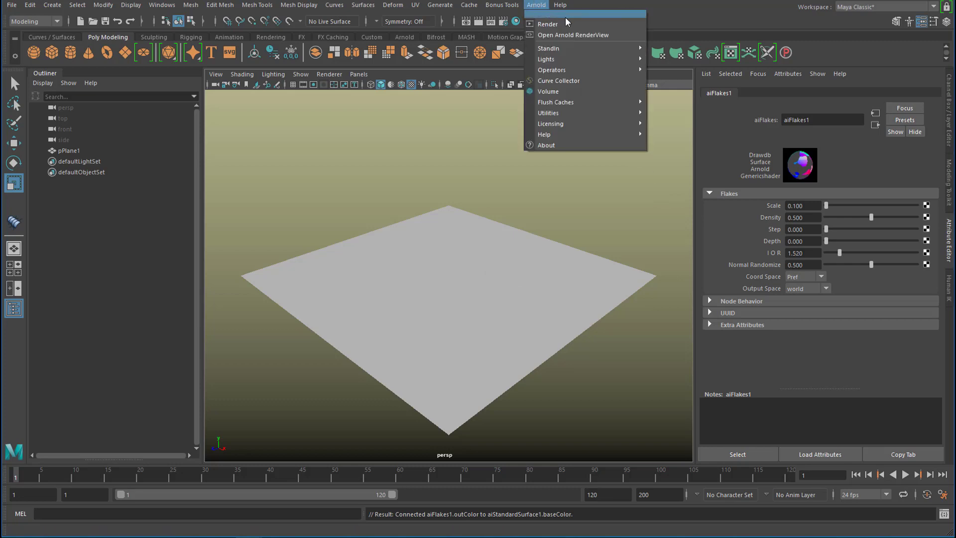
pyautogui.moveTo(576, 59)
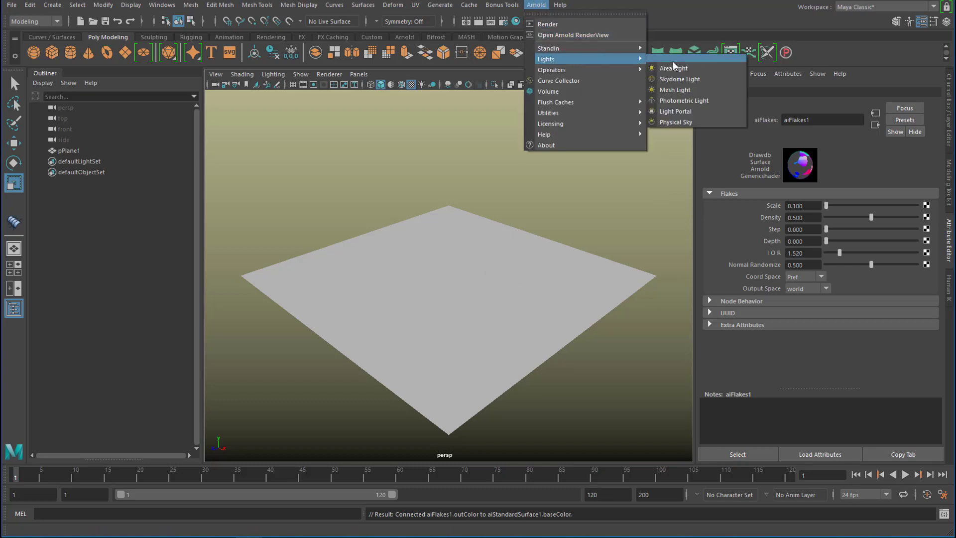
pyautogui.click(682, 79)
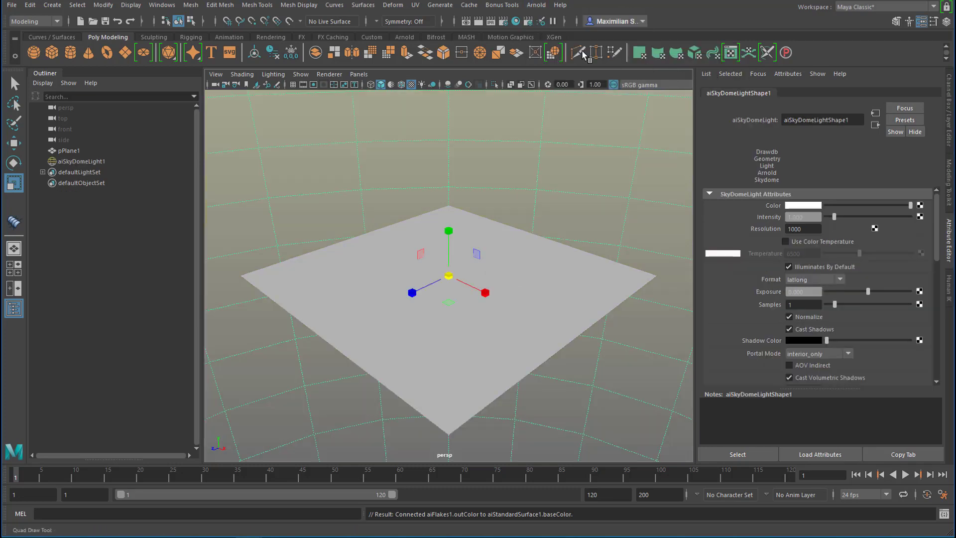
pyautogui.click(536, 5)
pyautogui.click(553, 25)
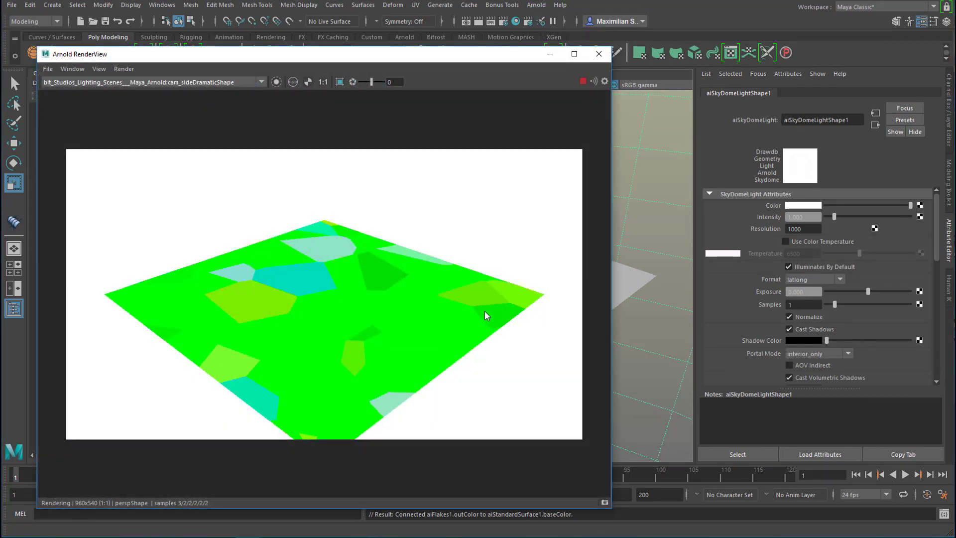
# Set the scale of the aiFlakes texture feeding the plane's base color to 0.01.
pyautogui.click(626, 281)
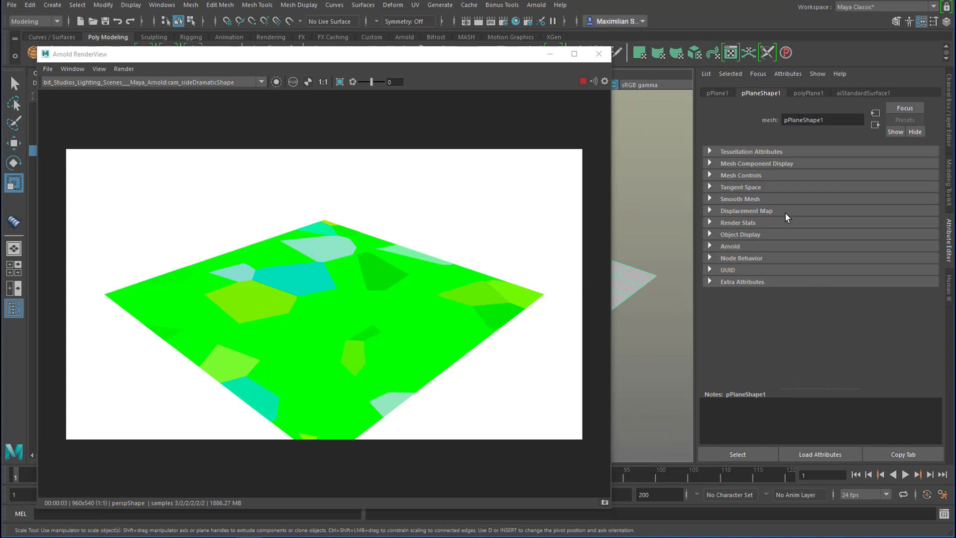
pyautogui.click(866, 93)
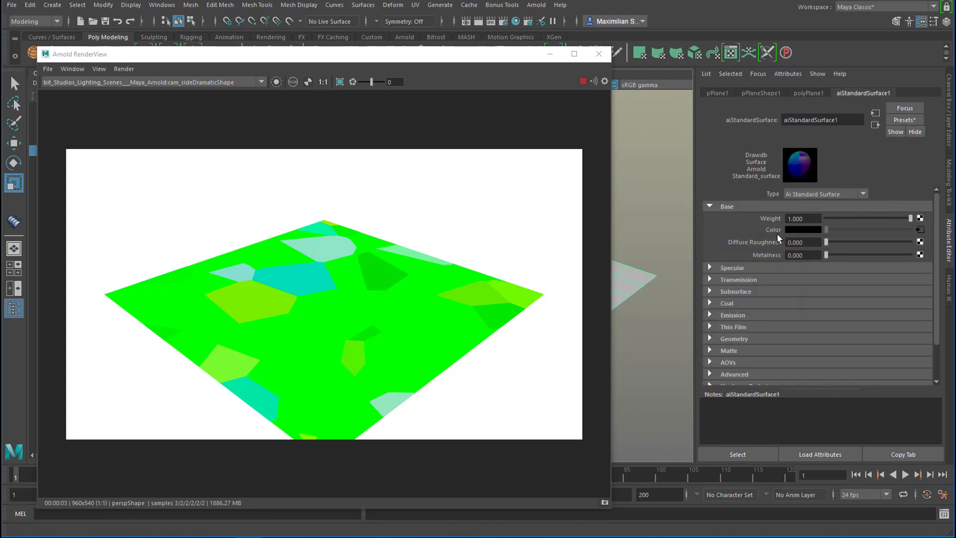
pyautogui.click(921, 230)
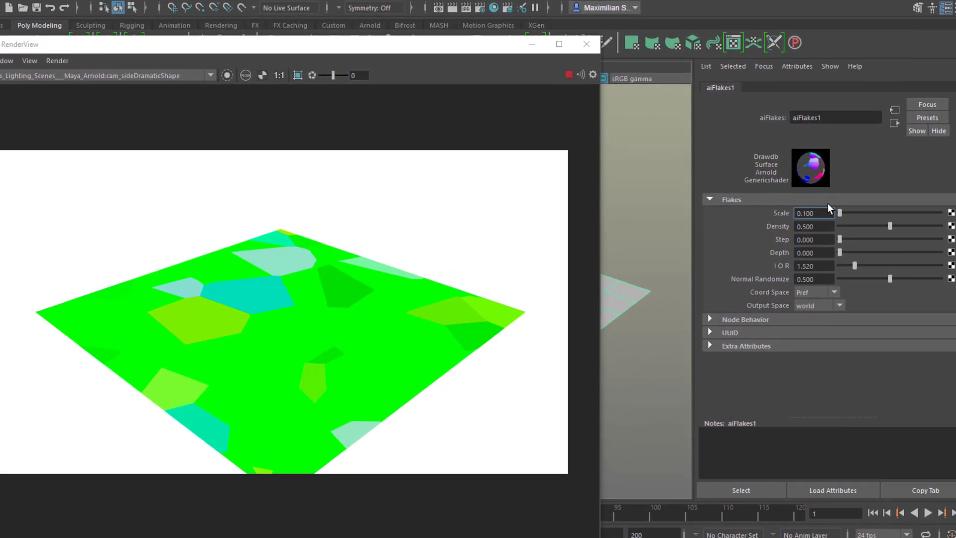
pyautogui.press('BackSpace')
pyautogui.press('BackSpace')
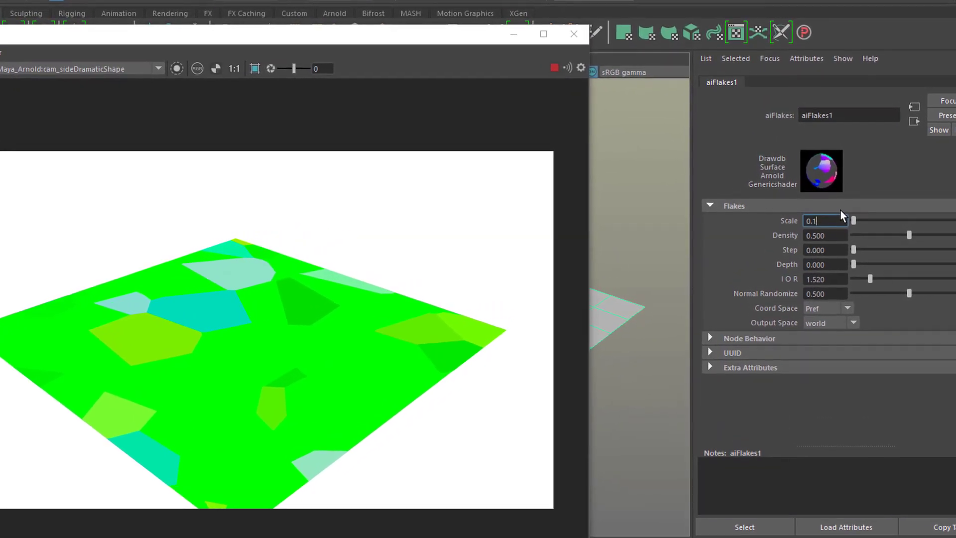
pyautogui.press('BackSpace')
pyautogui.write('01')
pyautogui.press('Return')
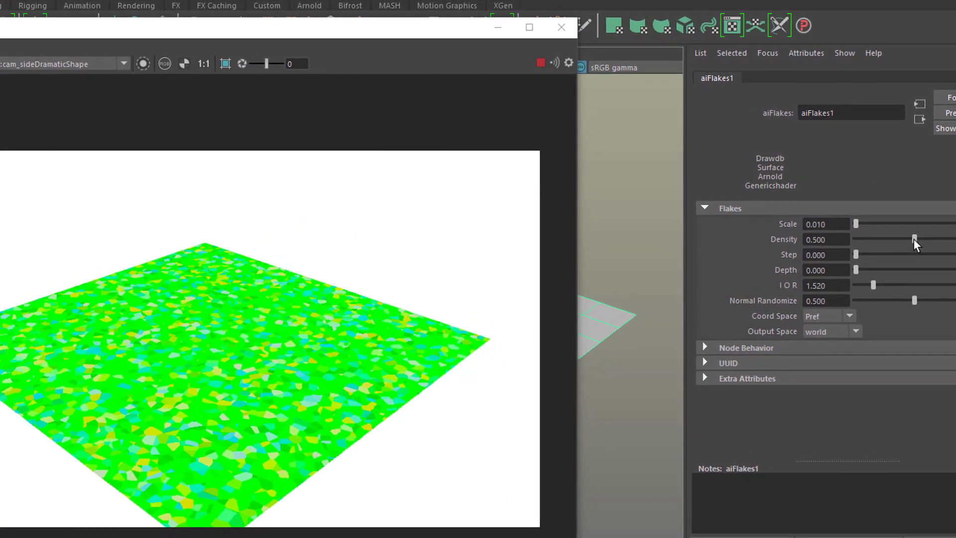
# Set the flakes' density to 1.000, step to about 3.653, depth to about 4.251 and normal randomize to 1.000, and close the render.
pyautogui.moveTo(914, 238); pyautogui.dragTo(953, 237)
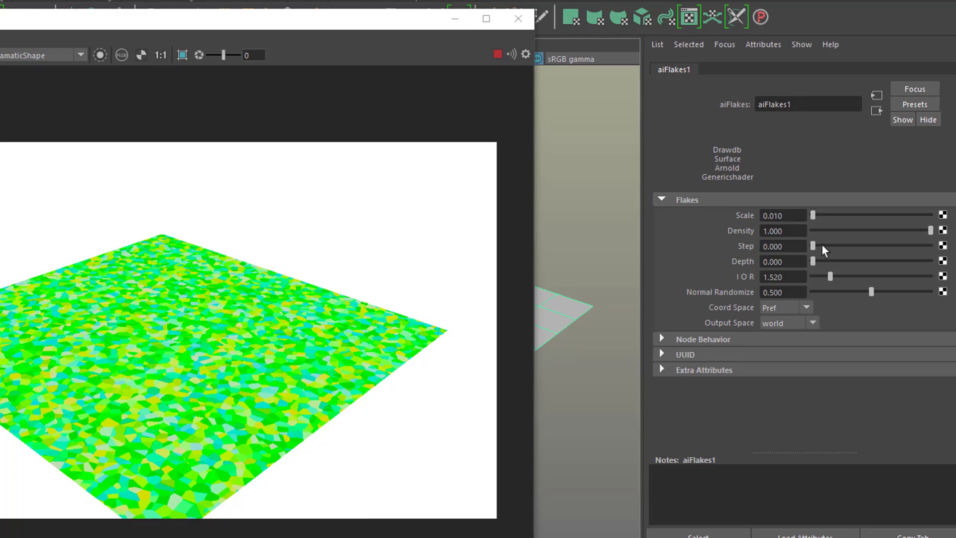
pyautogui.moveTo(822, 245); pyautogui.dragTo(854, 246)
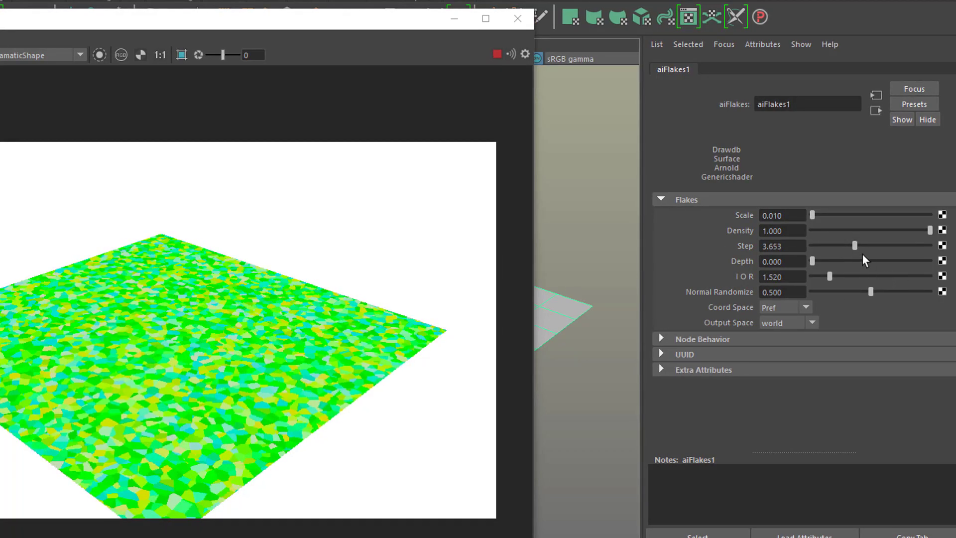
pyautogui.moveTo(814, 261); pyautogui.dragTo(930, 292)
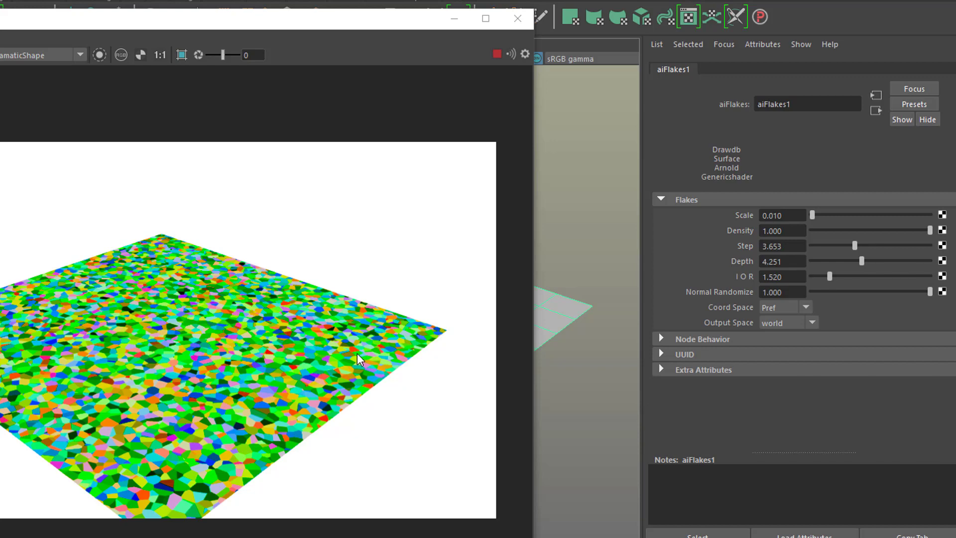
pyautogui.click(518, 19)
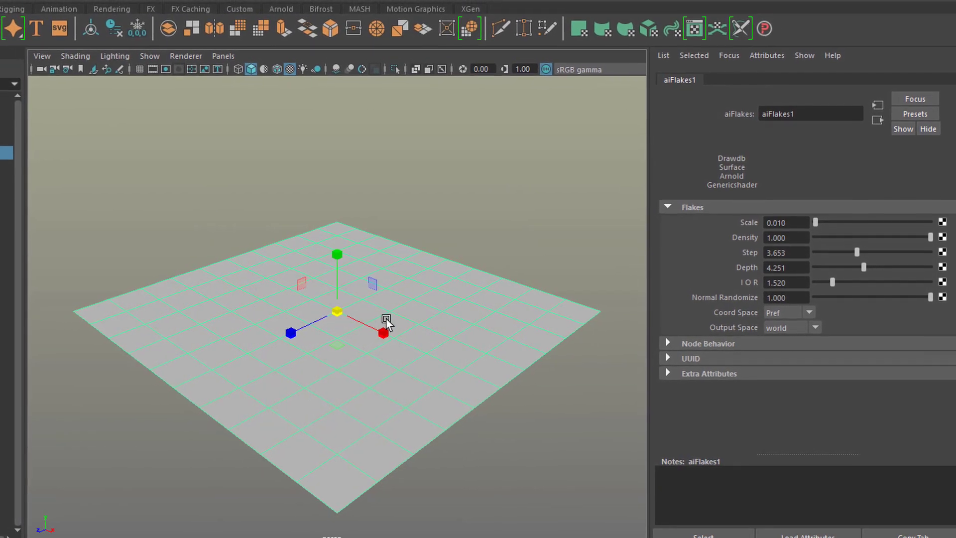
# Duplicate the plane and move the copy straight up so it floats a short distance above the original.
pyautogui.click(395, 322)
pyautogui.press('w')
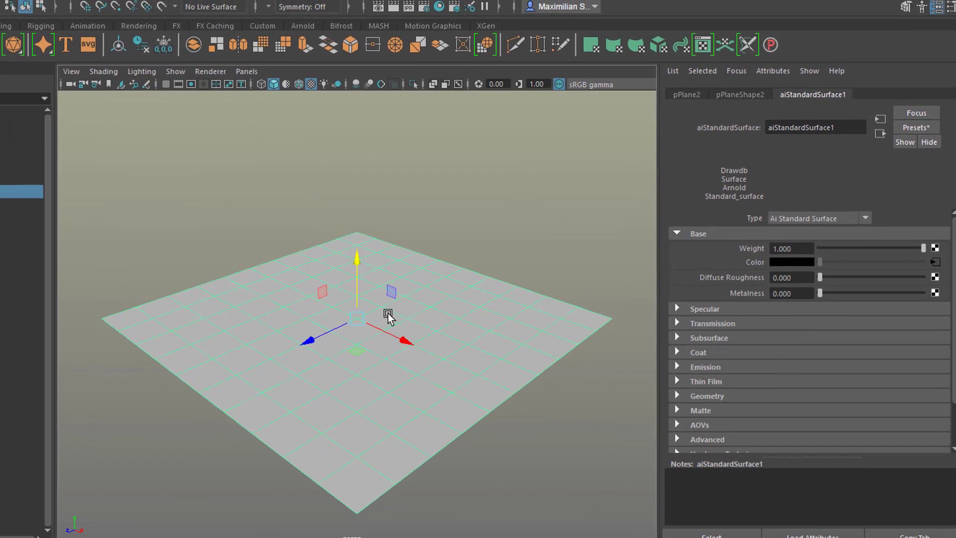
pyautogui.moveTo(355, 258); pyautogui.dragTo(363, 207)
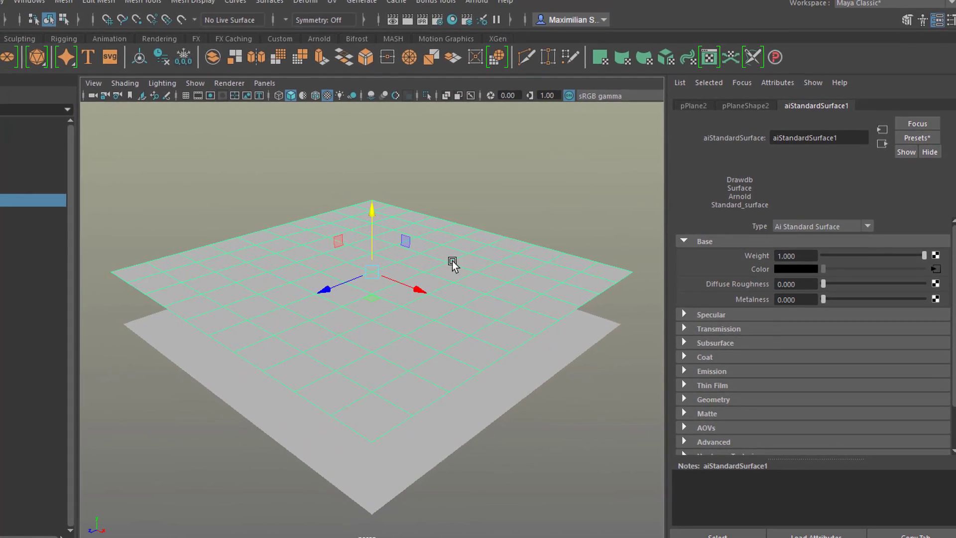
# Render both planes with Arnold to check the flakes, and close the render.
pyautogui.click(478, 3)
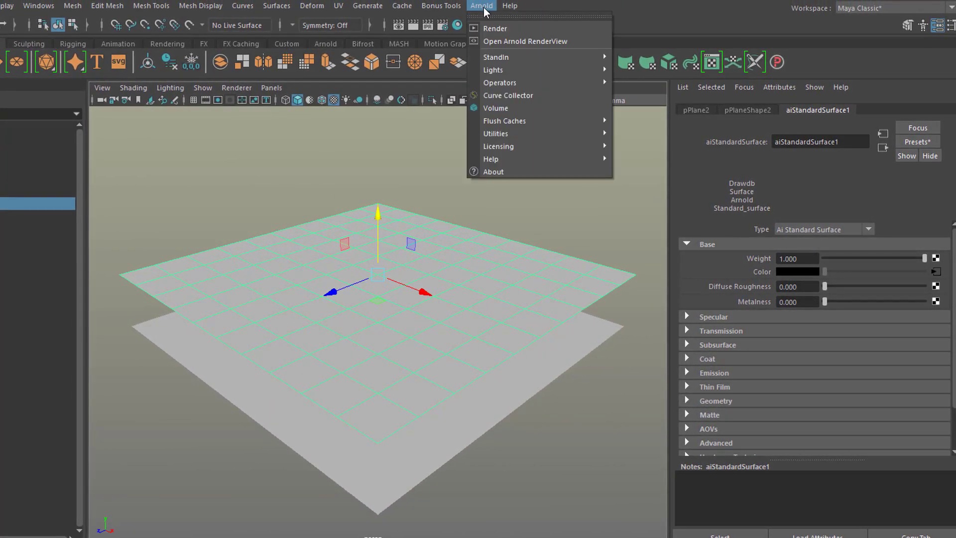
pyautogui.click(500, 30)
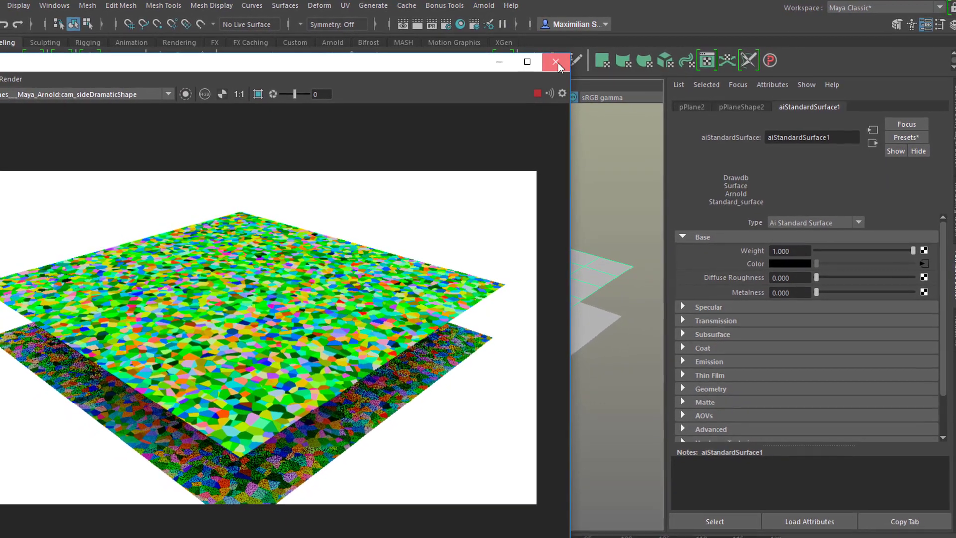
pyautogui.click(556, 64)
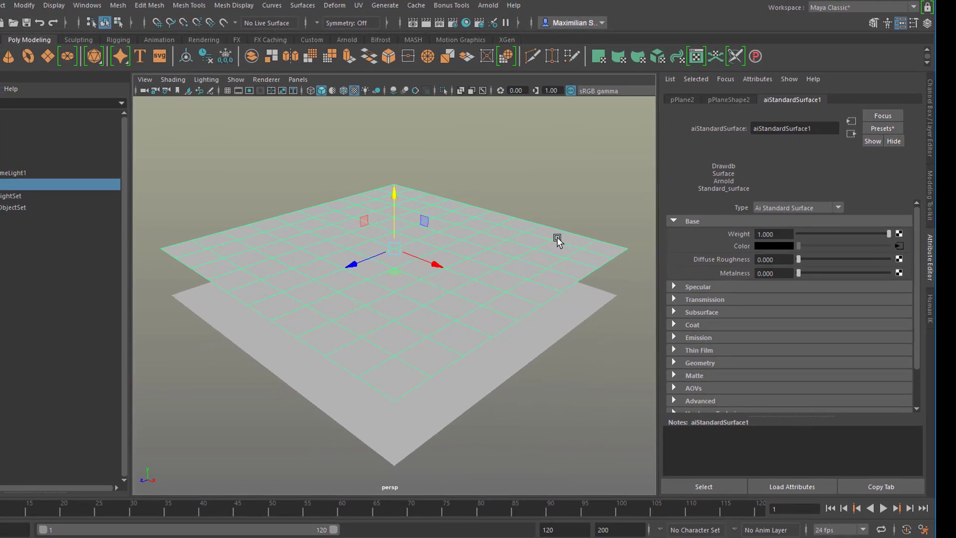
# Assign a new Lambert material to the upper plane.
pyautogui.moveTo(558, 239); pyautogui.dragTo(545, 521, button='right')
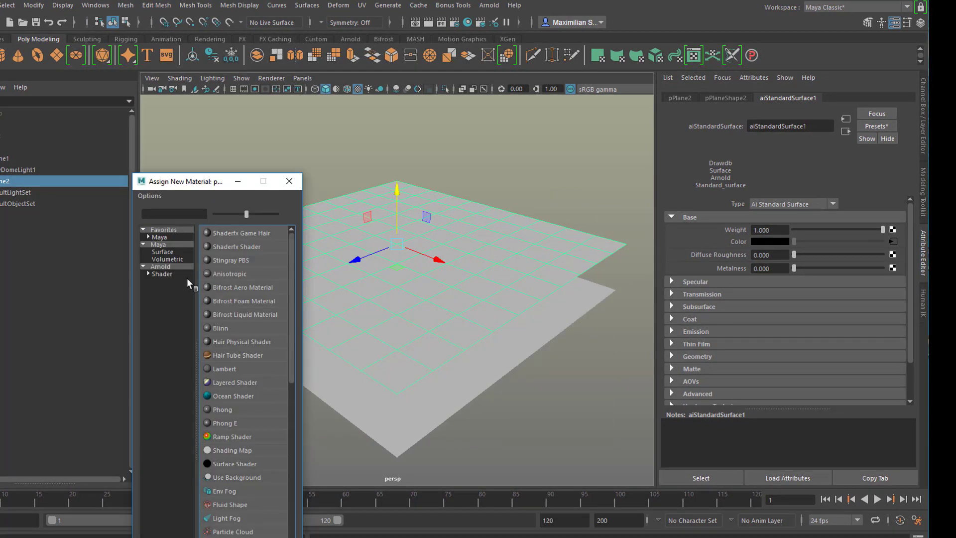
pyautogui.click(164, 244)
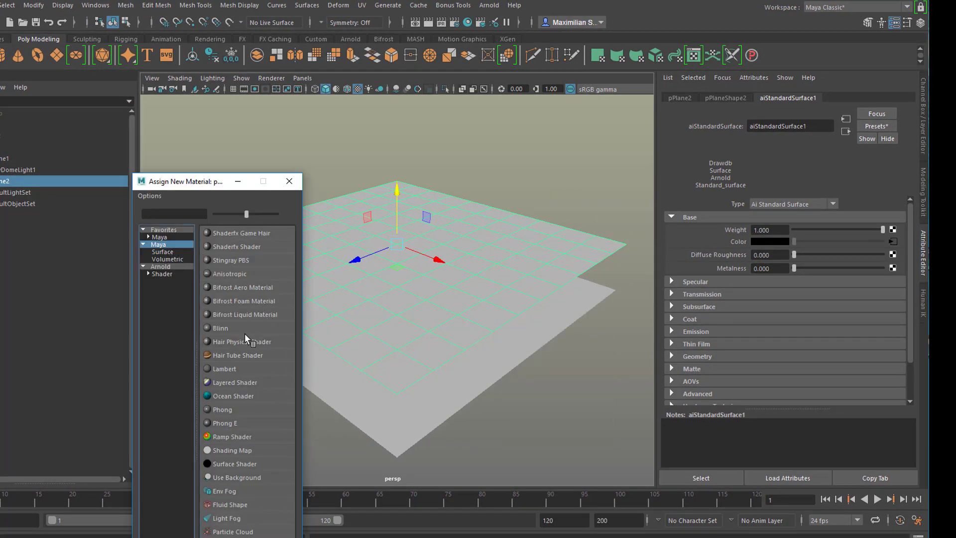
pyautogui.click(225, 369)
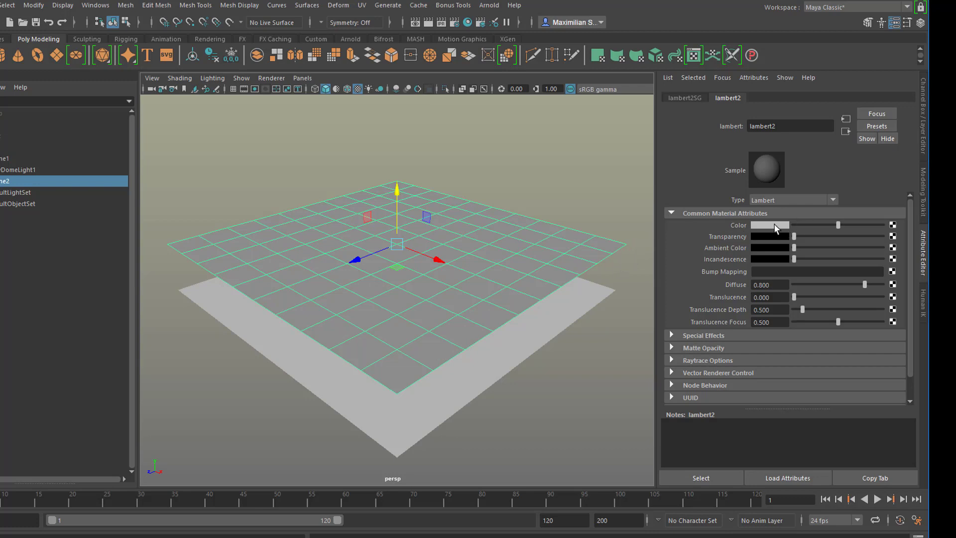
pyautogui.moveTo(839, 224)
pyautogui.mouseDown()
pyautogui.moveTo(888, 219)
pyautogui.moveTo(819, 227)
pyautogui.moveTo(834, 226)
pyautogui.mouseUp()
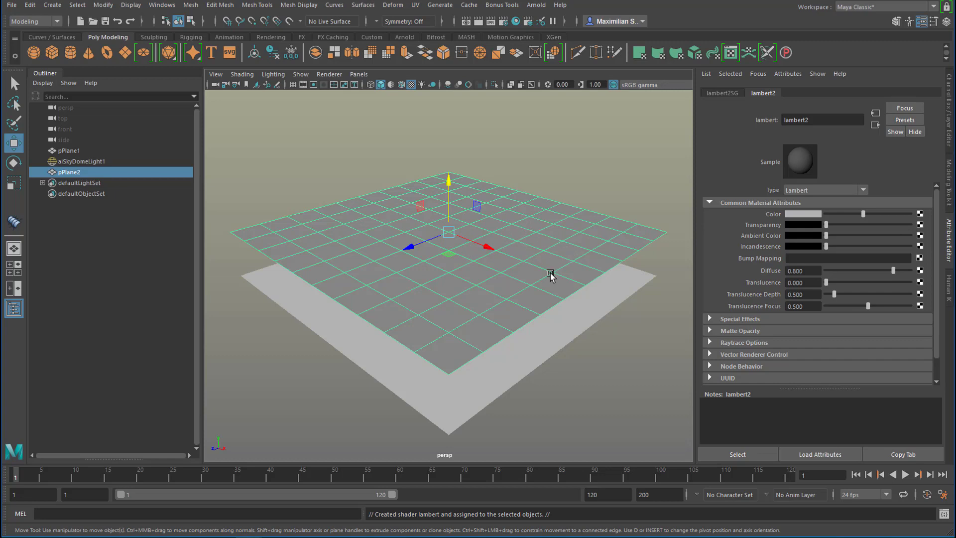
# Map a Bulge texture to the transparency of the upper plane's Lambert material.
pyautogui.click(919, 225)
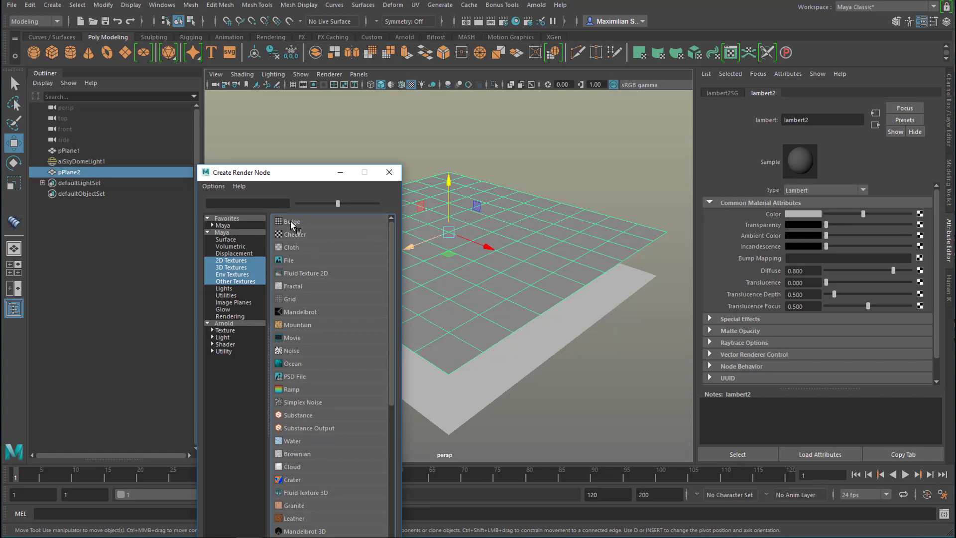
pyautogui.click(290, 223)
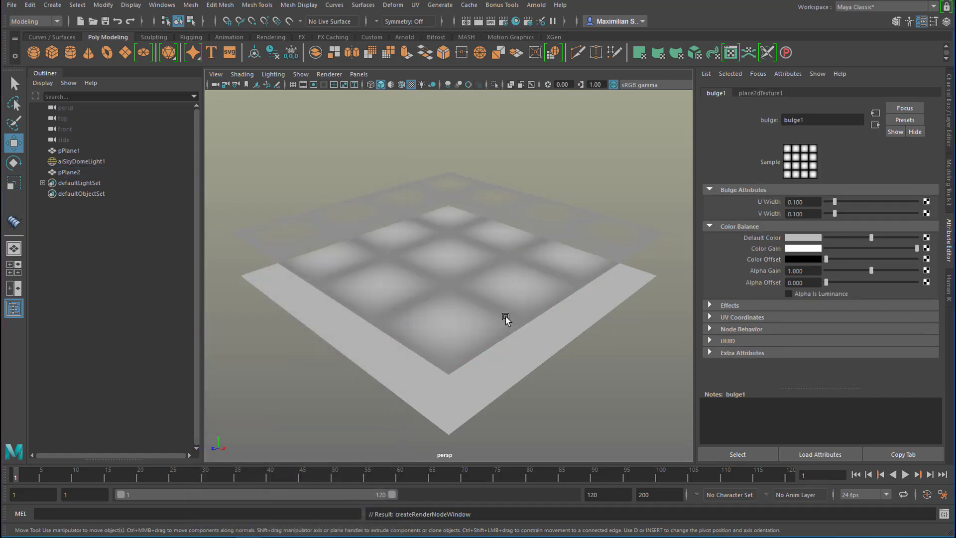
pyautogui.moveTo(511, 356)
pyautogui.keyDown('alt'); pyautogui.mouseDown()
pyautogui.moveTo(523, 339)
pyautogui.moveTo(506, 371)
pyautogui.moveTo(473, 345)
pyautogui.moveTo(504, 321)
pyautogui.moveTo(540, 354)
pyautogui.moveTo(527, 369)
pyautogui.moveTo(494, 358)
pyautogui.moveTo(518, 363)
pyautogui.moveTo(524, 355)
pyautogui.mouseUp(); pyautogui.keyUp('alt')
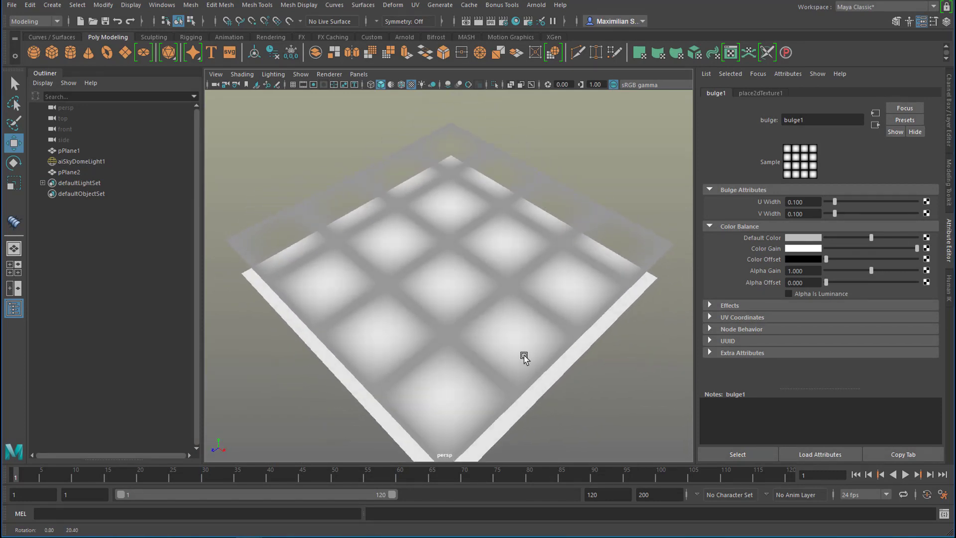
# Render the planes with Arnold to check the Lambert's bulge transparency, and close the render.
pyautogui.click(540, 9)
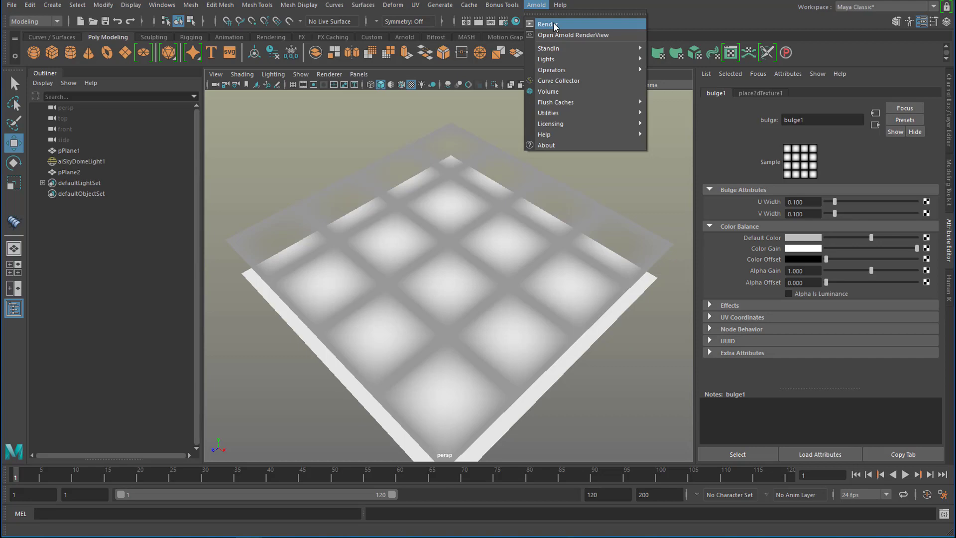
pyautogui.click(553, 23)
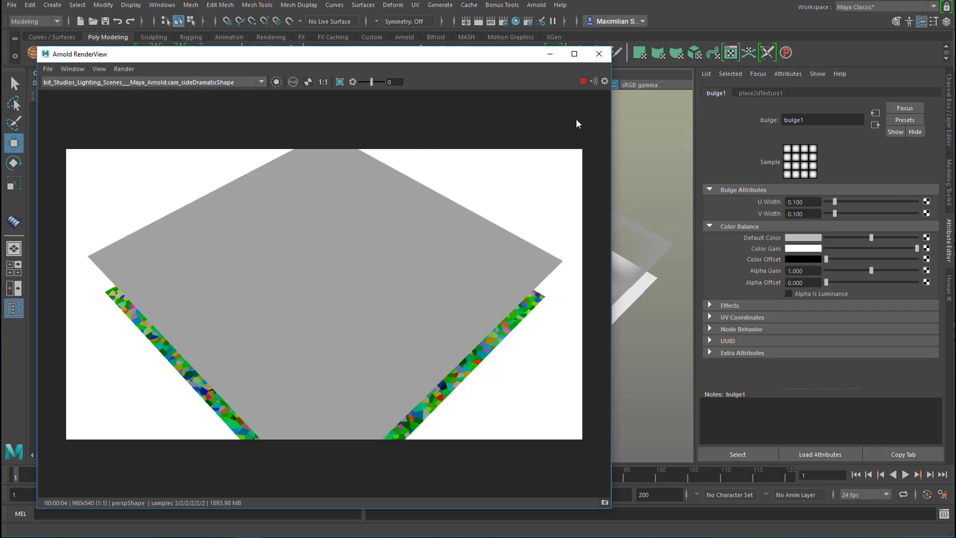
pyautogui.click(599, 54)
# Assign a new aiStandardSurface material to the upper plane and set its base weight to 1.000.
pyautogui.keyDown('alt'); pyautogui.moveTo(563, 164); pyautogui.dragTo(541, 225); pyautogui.keyUp('alt')
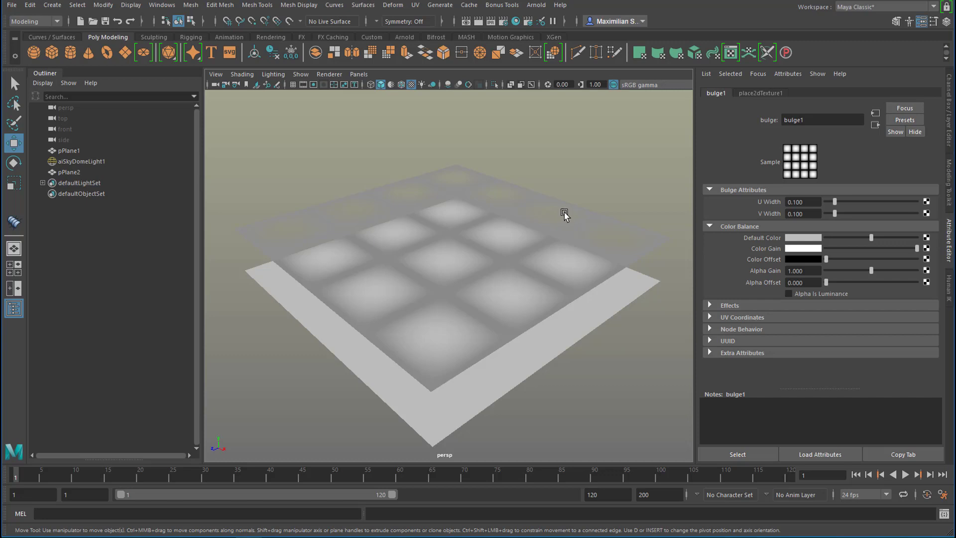
pyautogui.click(547, 209)
pyautogui.moveTo(548, 207); pyautogui.dragTo(567, 482, button='right')
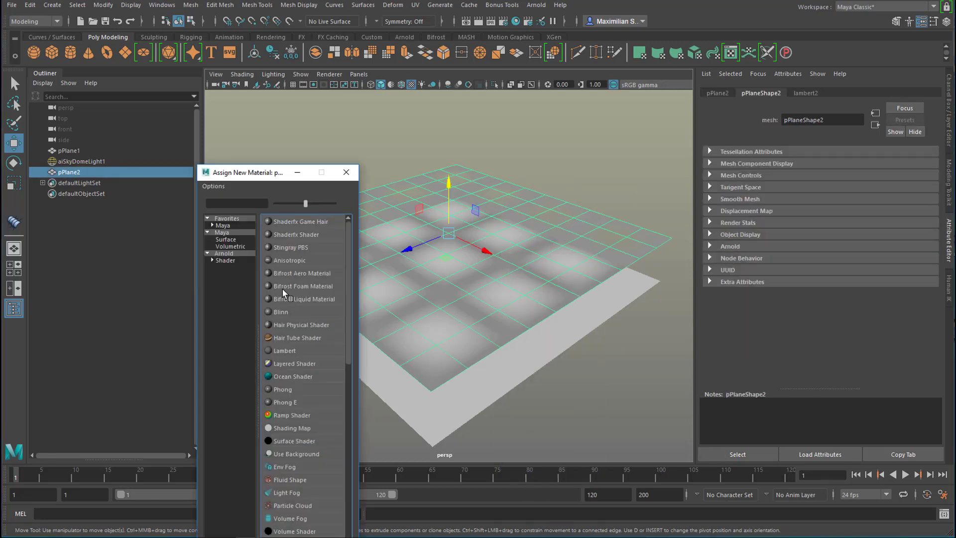
pyautogui.click(224, 252)
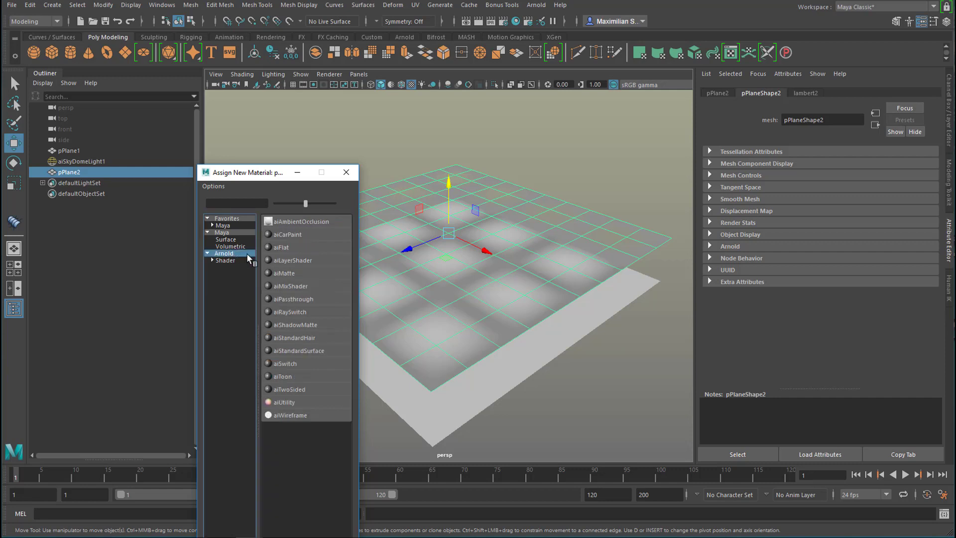
pyautogui.click(314, 350)
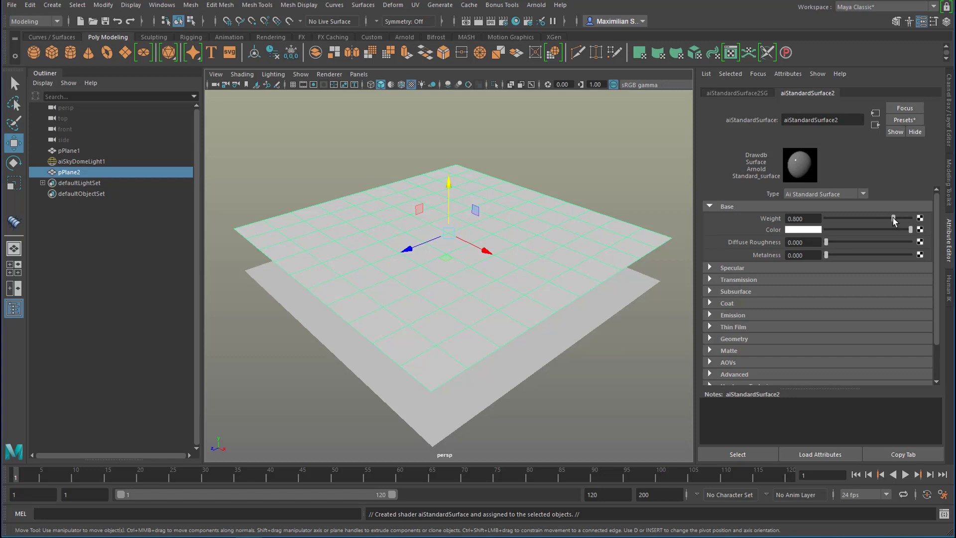
pyautogui.moveTo(894, 219); pyautogui.dragTo(921, 222)
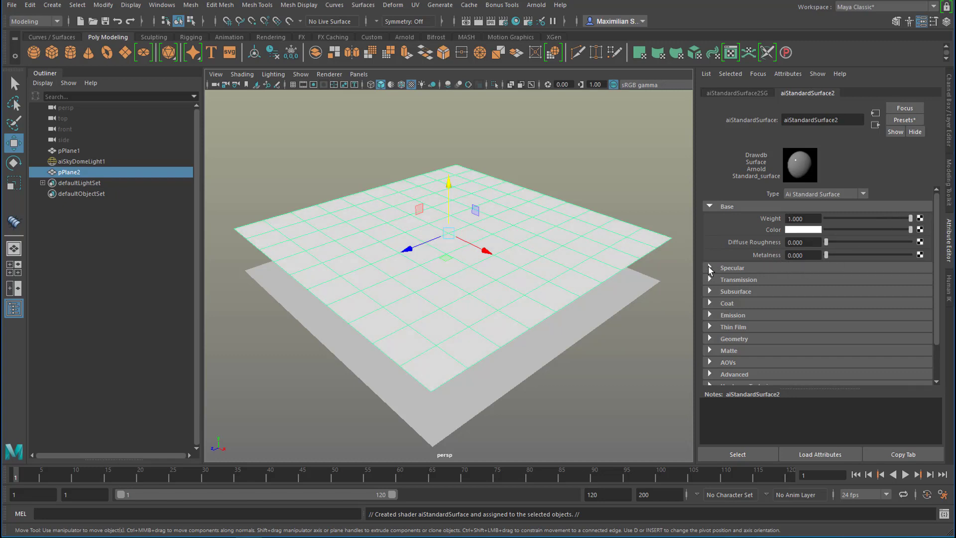
# Set the transmission weight of the upper plane's aiStandardSurface material to 1.000.
pyautogui.click(710, 269)
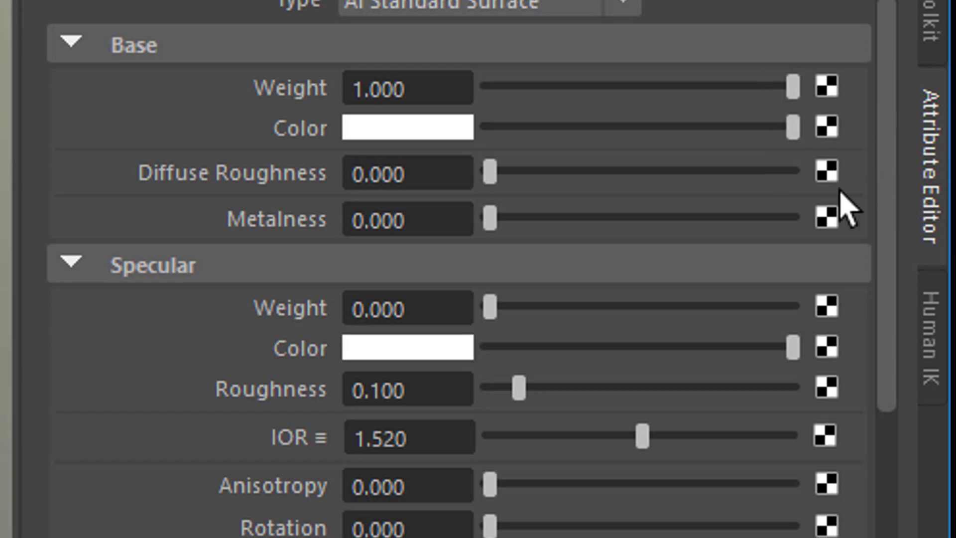
pyautogui.moveTo(887, 140); pyautogui.dragTo(928, 389)
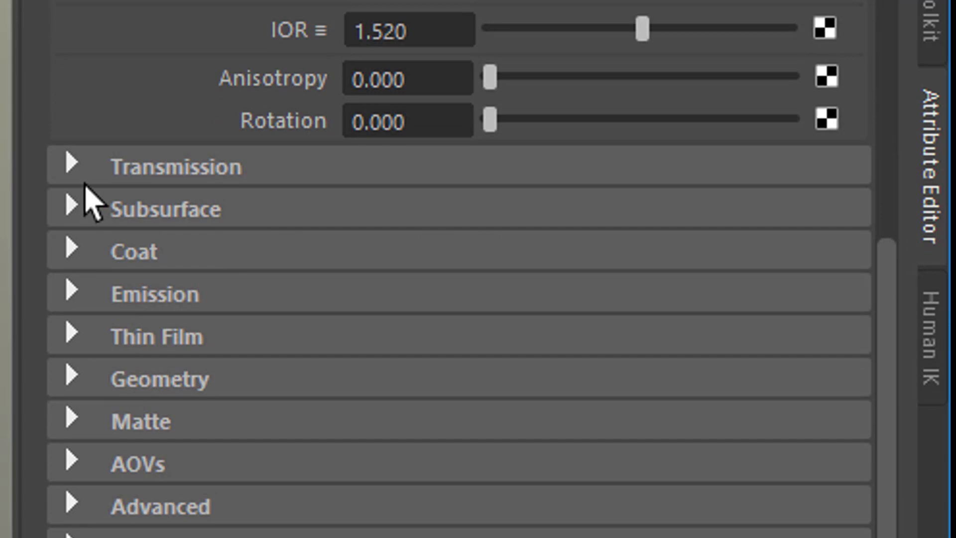
pyautogui.click(78, 169)
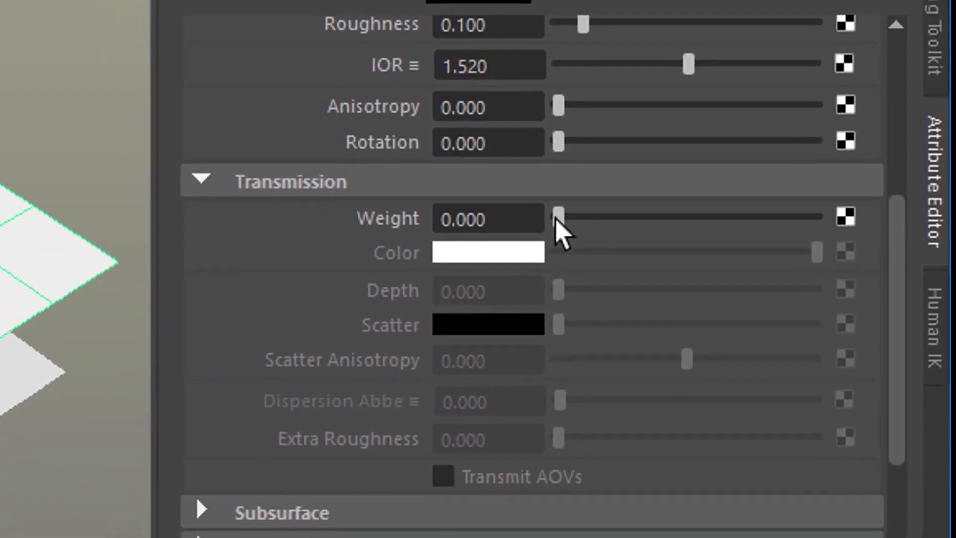
pyautogui.moveTo(542, 215); pyautogui.dragTo(750, 214)
pyautogui.moveTo(816, 230); pyautogui.dragTo(866, 232)
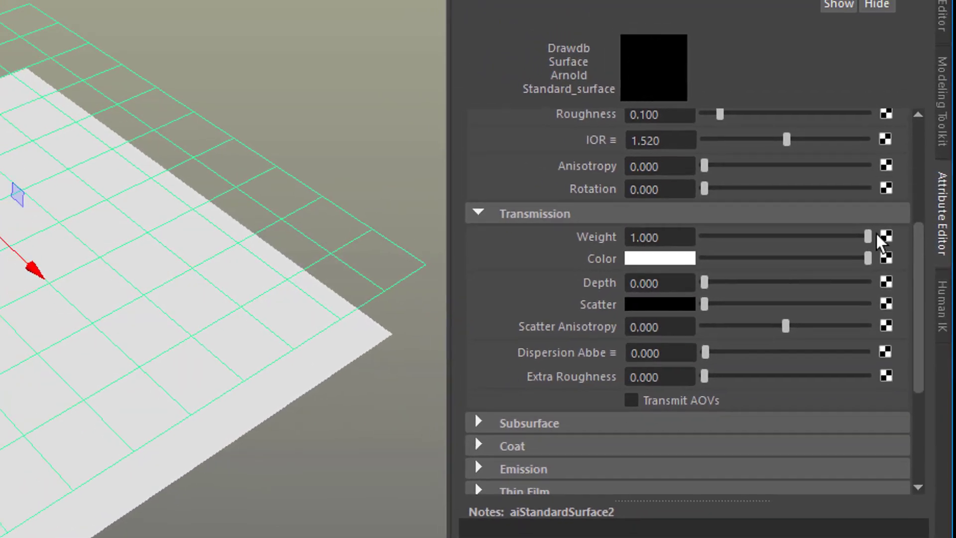
# Map a Bulge texture to the transmission color of the upper plane's aiStandardSurface material.
pyautogui.moveTo(918, 247)
pyautogui.mouseDown()
pyautogui.moveTo(816, 267)
pyautogui.moveTo(936, 253)
pyautogui.mouseUp()
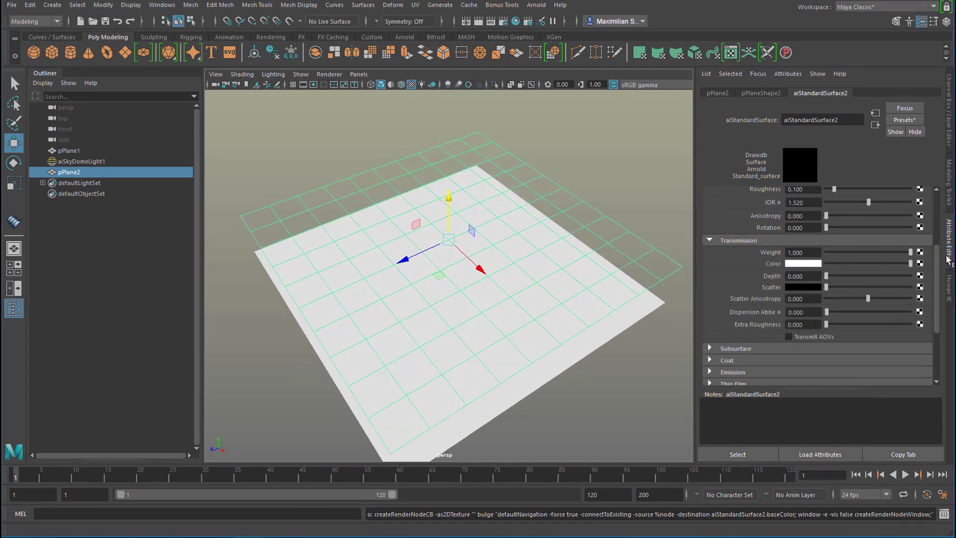
pyautogui.click(919, 263)
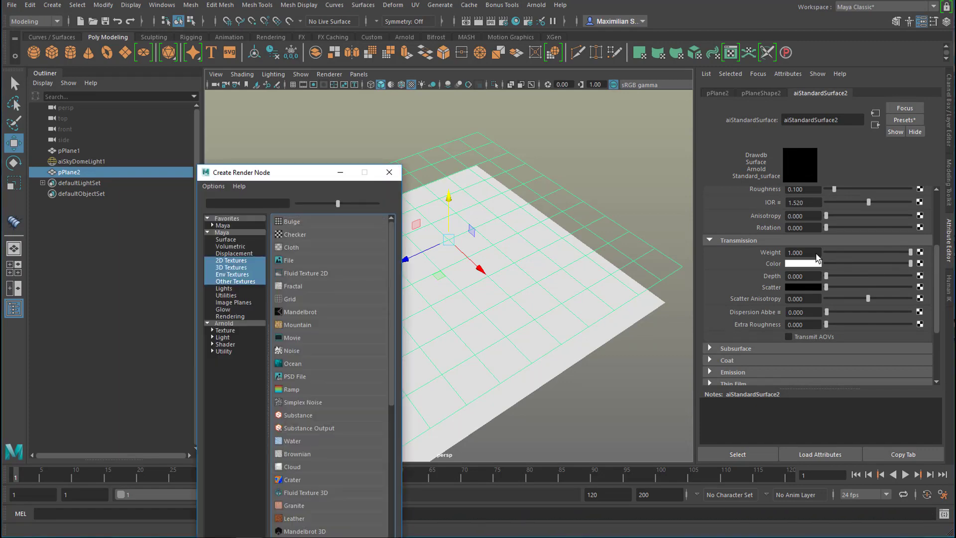
pyautogui.click(296, 223)
# Render both planes with Arnold to check the bulge-mapped transmission over the flakes, and close the render.
pyautogui.keyDown('alt'); pyautogui.moveTo(435, 248); pyautogui.dragTo(504, 284); pyautogui.keyUp('alt')
pyautogui.click(536, 6)
pyautogui.click(546, 25)
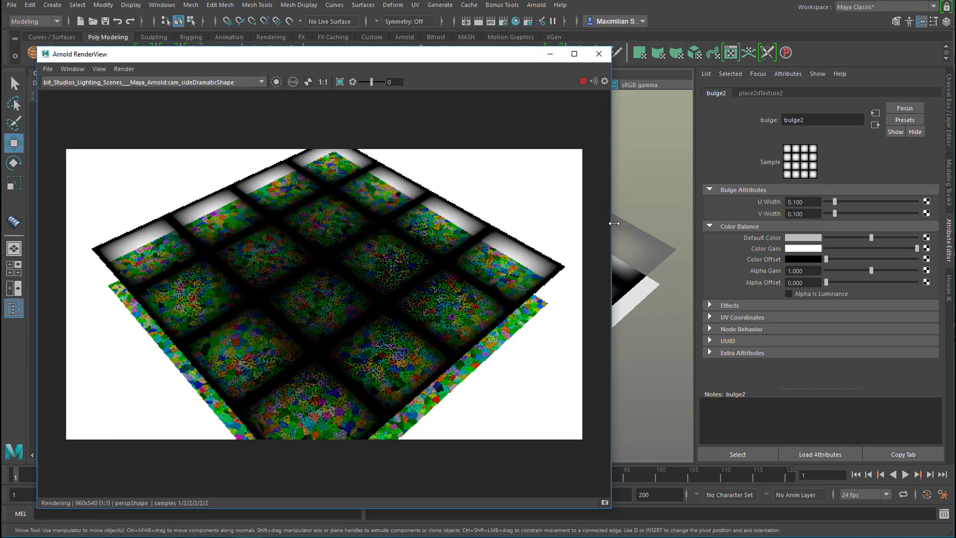
pyautogui.click(603, 55)
# Duplicate the bulge-textured plane and move the copy straight up to a height of about 7.45.
pyautogui.moveTo(586, 294)
pyautogui.keyDown('alt'); pyautogui.mouseDown()
pyautogui.moveTo(598, 270)
pyautogui.moveTo(588, 268)
pyautogui.moveTo(597, 278)
pyautogui.moveTo(588, 294)
pyautogui.mouseUp(); pyautogui.keyUp('alt')
pyautogui.click(531, 275)
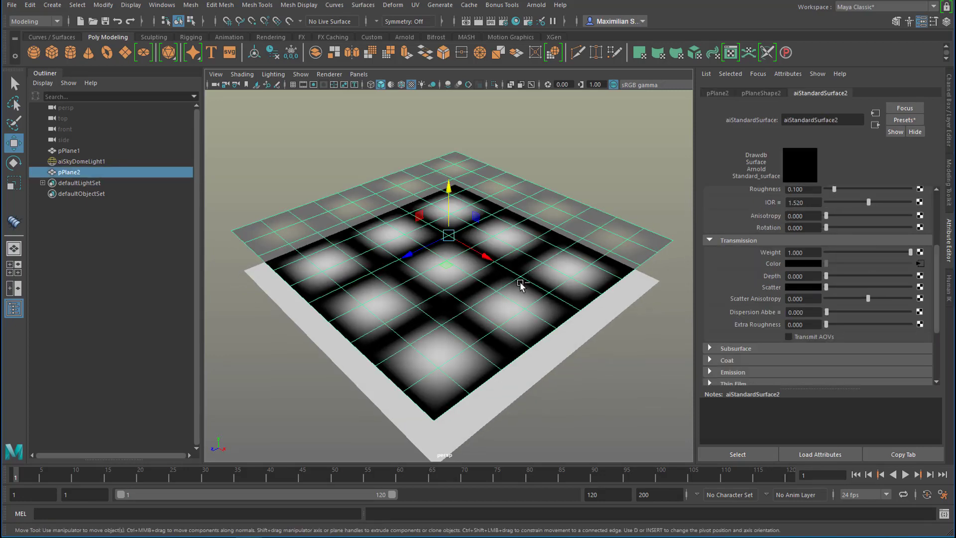
pyautogui.hotkey('ctrl', 'd')
pyautogui.moveTo(449, 188); pyautogui.dragTo(448, 159)
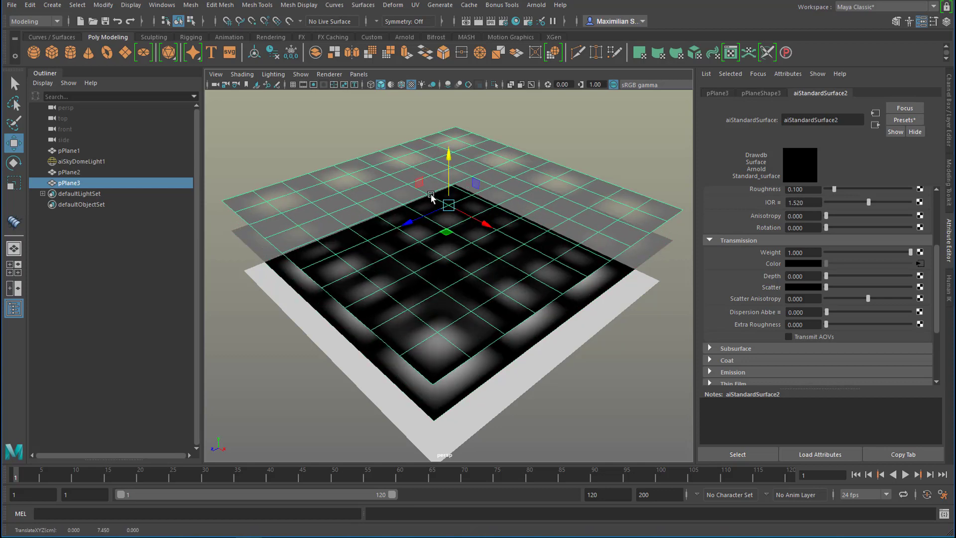
# Rotate the topmost plane about 88 degrees around the vertical axis.
pyautogui.press('r')
pyautogui.press('e')
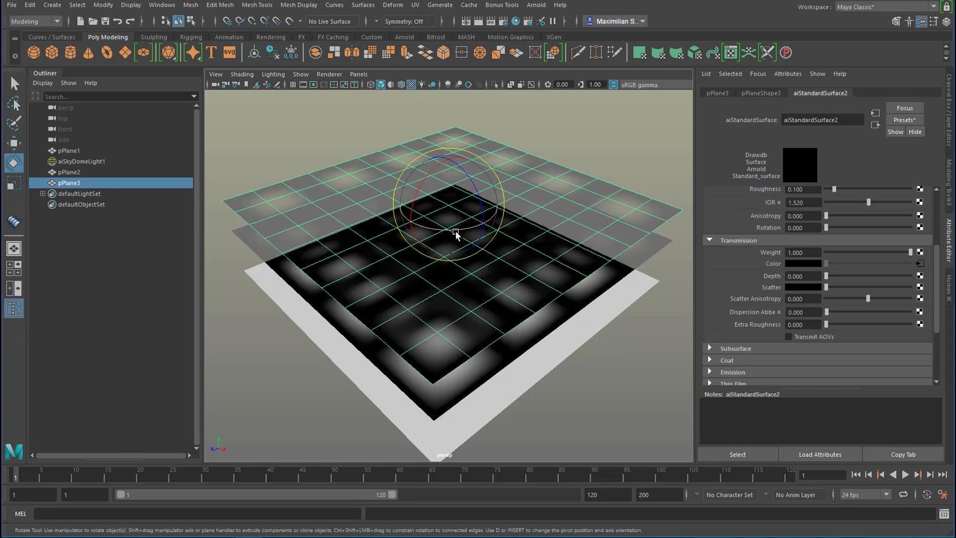
pyautogui.moveTo(446, 232); pyautogui.dragTo(493, 218)
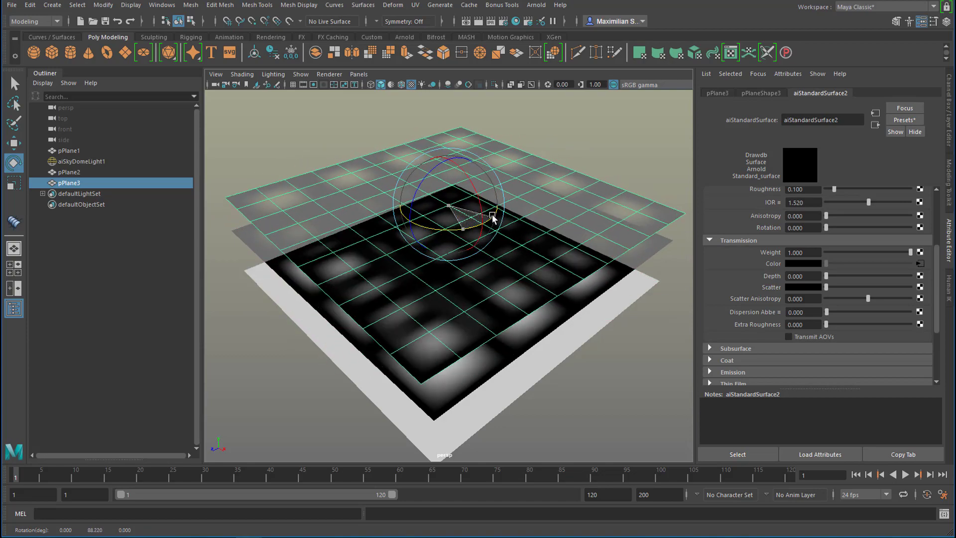
# Render the three stacked planes with Arnold from a higher viewpoint.
pyautogui.keyDown('alt'); pyautogui.moveTo(516, 299); pyautogui.dragTo(538, 319); pyautogui.keyUp('alt')
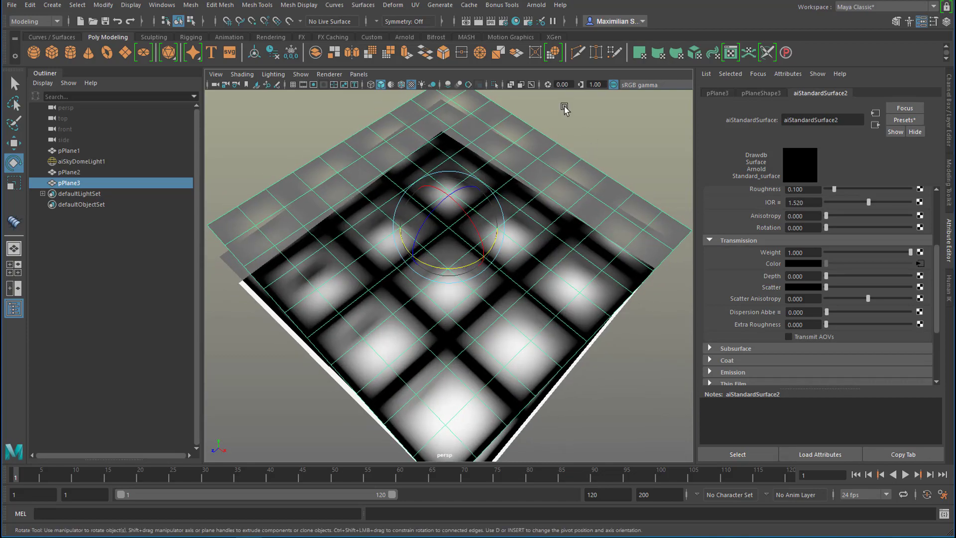
pyautogui.click(564, 109)
pyautogui.moveTo(553, 267)
pyautogui.keyDown('alt'); pyautogui.mouseDown()
pyautogui.moveTo(593, 282)
pyautogui.moveTo(528, 273)
pyautogui.moveTo(540, 224)
pyautogui.moveTo(578, 224)
pyautogui.moveTo(568, 275)
pyautogui.moveTo(559, 252)
pyautogui.mouseUp(); pyautogui.keyUp('alt')
pyautogui.click(536, 5)
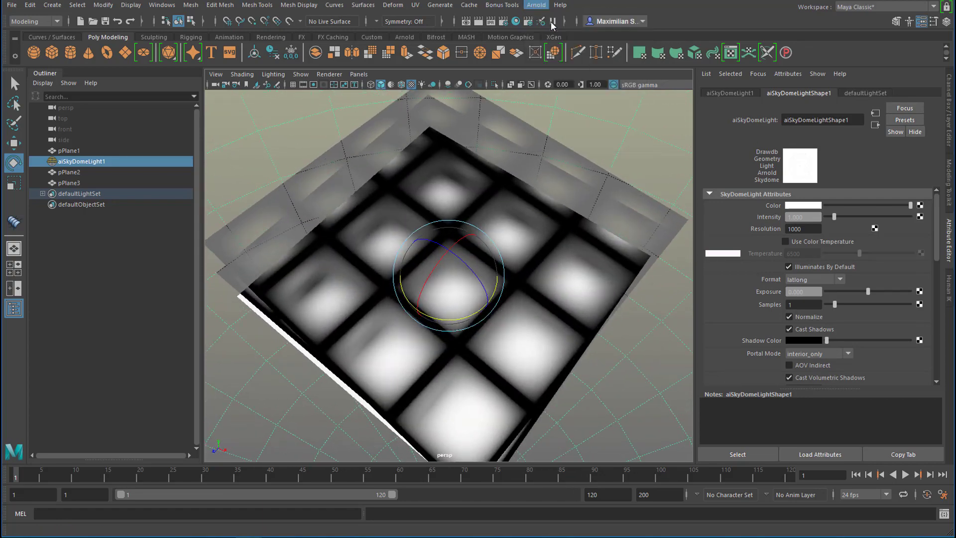
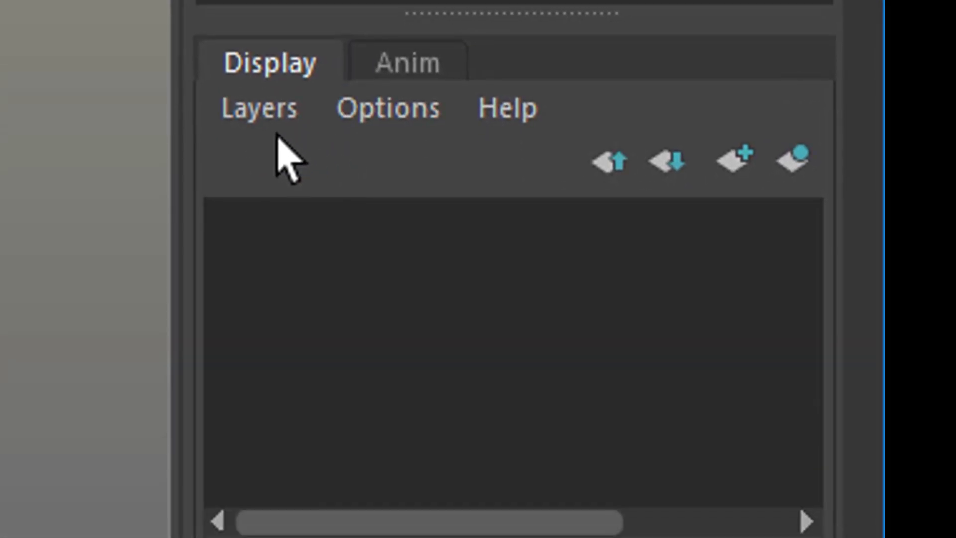
# Create a display layer from the lowest plane and toggle the layer's visibility off and on to test it.
pyautogui.click(264, 107)
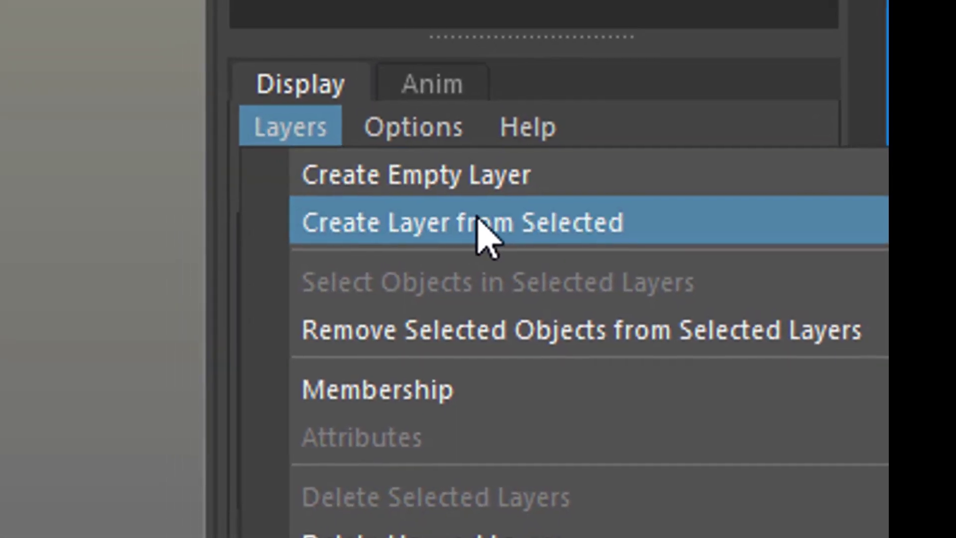
pyautogui.click(550, 234)
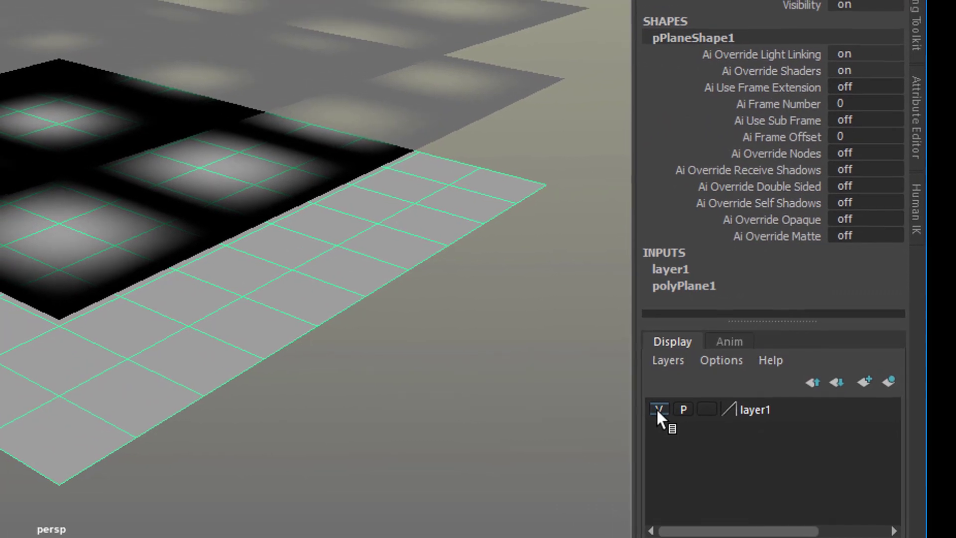
pyautogui.click(660, 409)
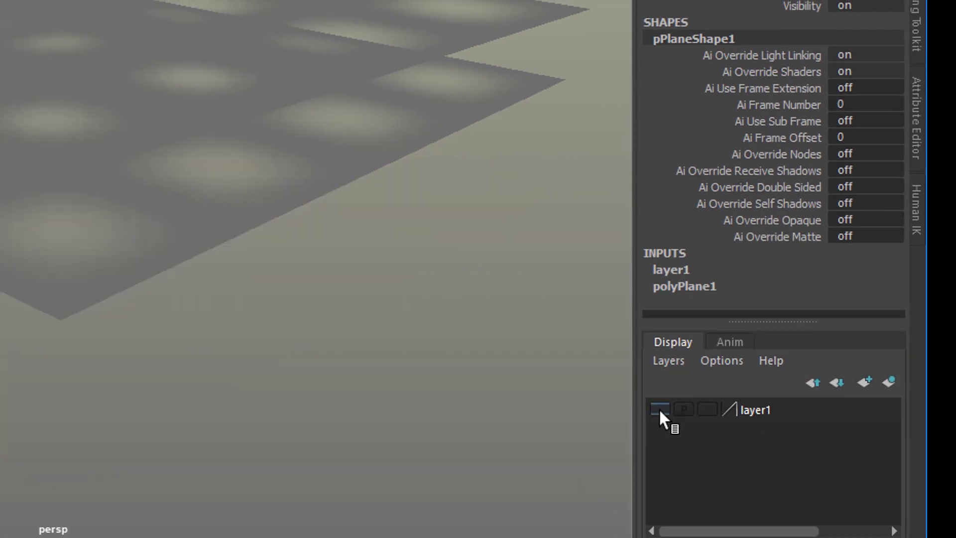
pyautogui.click(660, 409)
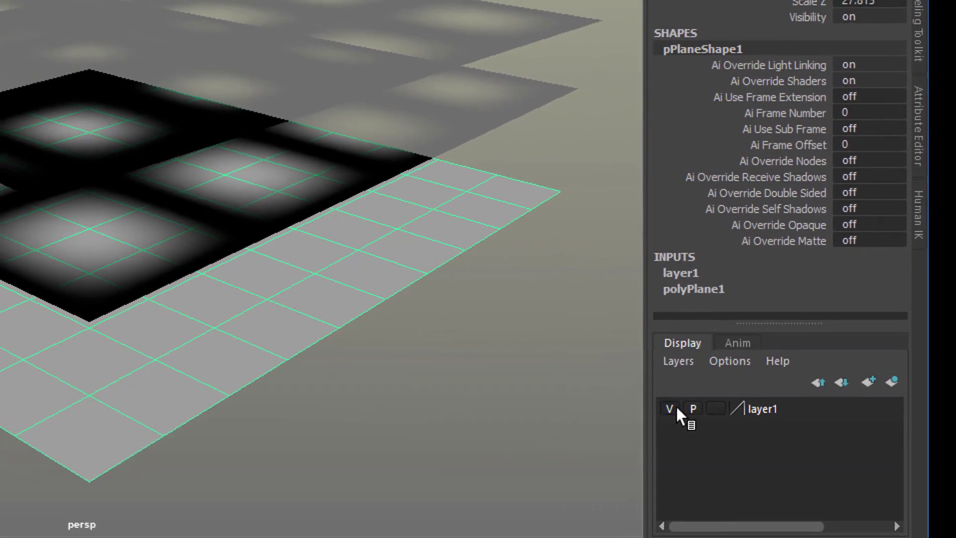
pyautogui.click(676, 407)
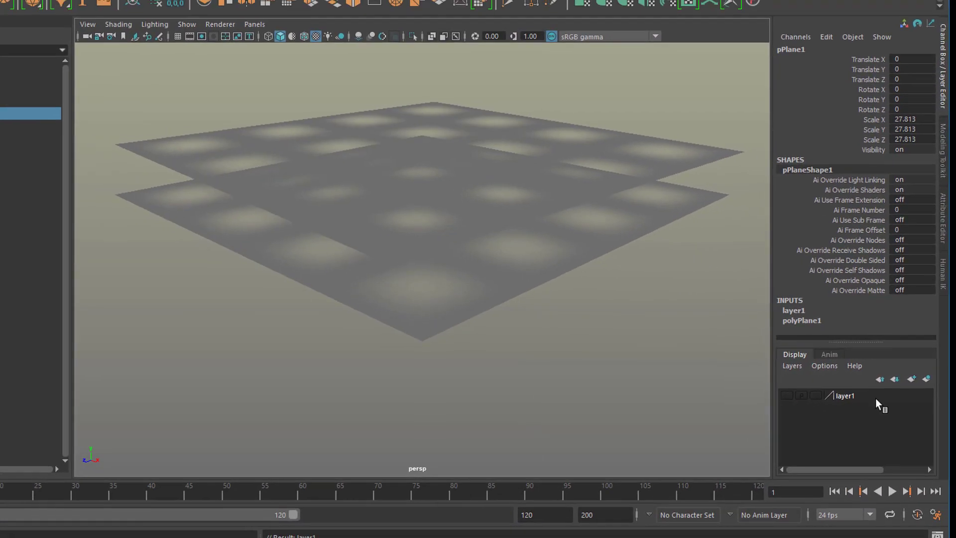
pyautogui.click(774, 397)
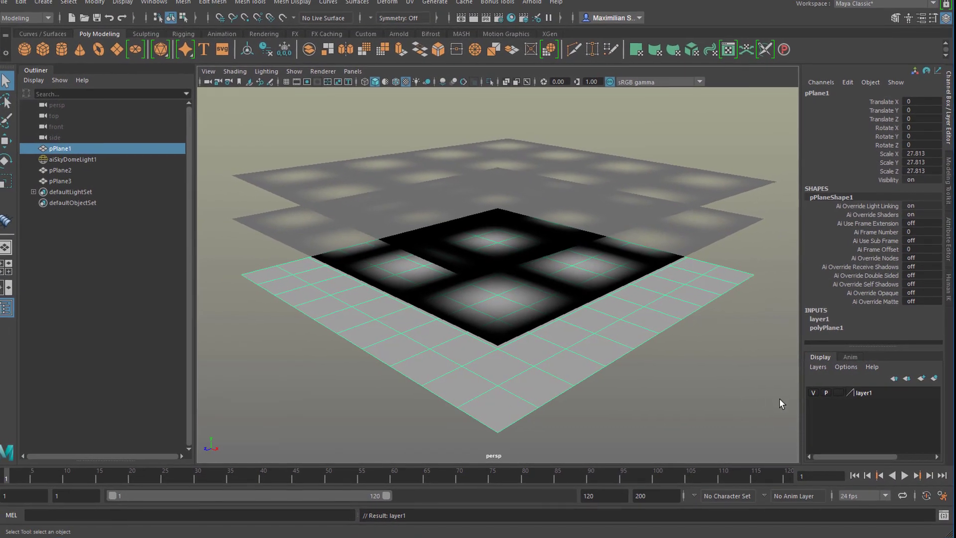
# Create a display layer from the middle plane and toggle the new layer's visibility off and on.
pyautogui.click(689, 229)
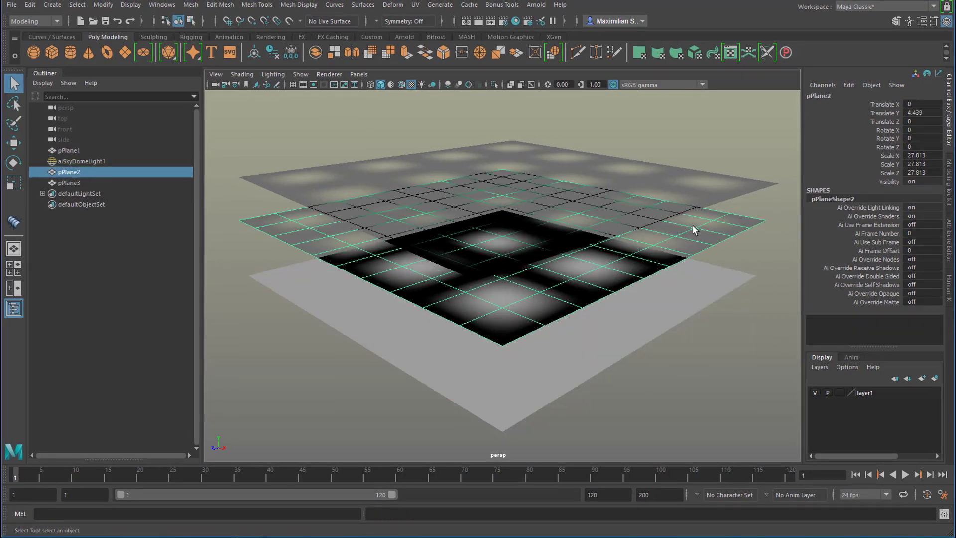
pyautogui.click(820, 368)
pyautogui.click(856, 388)
pyautogui.click(827, 404)
pyautogui.click(816, 393)
pyautogui.click(815, 392)
# Create a display layer from the topmost plane, and hide layer3 and layer1 to isolate the middle plane.
pyautogui.click(695, 184)
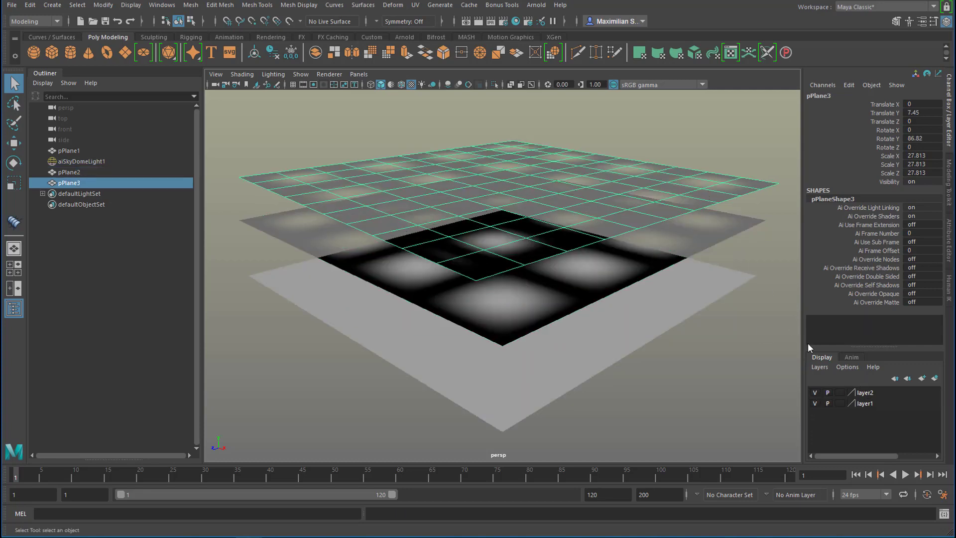
pyautogui.click(820, 367)
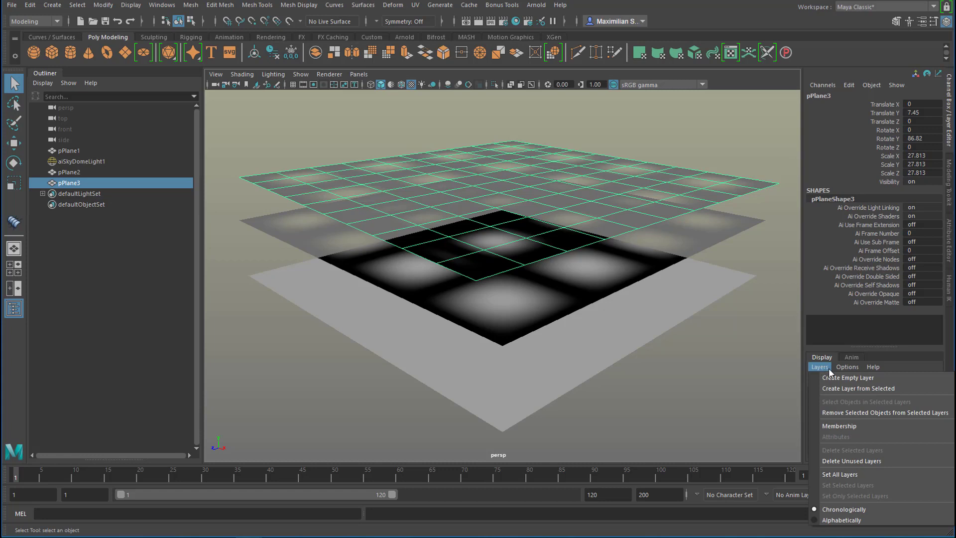
pyautogui.click(851, 388)
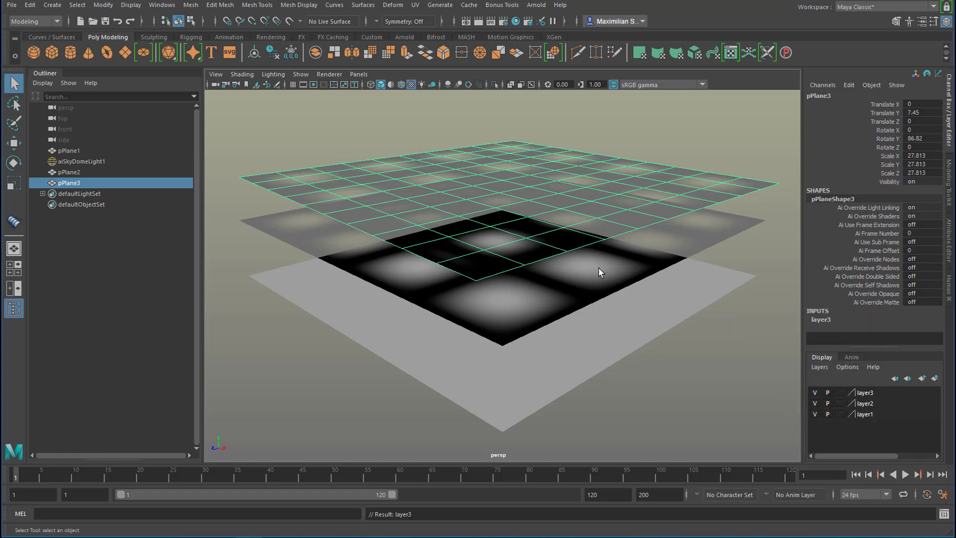
pyautogui.click(815, 393)
pyautogui.click(815, 414)
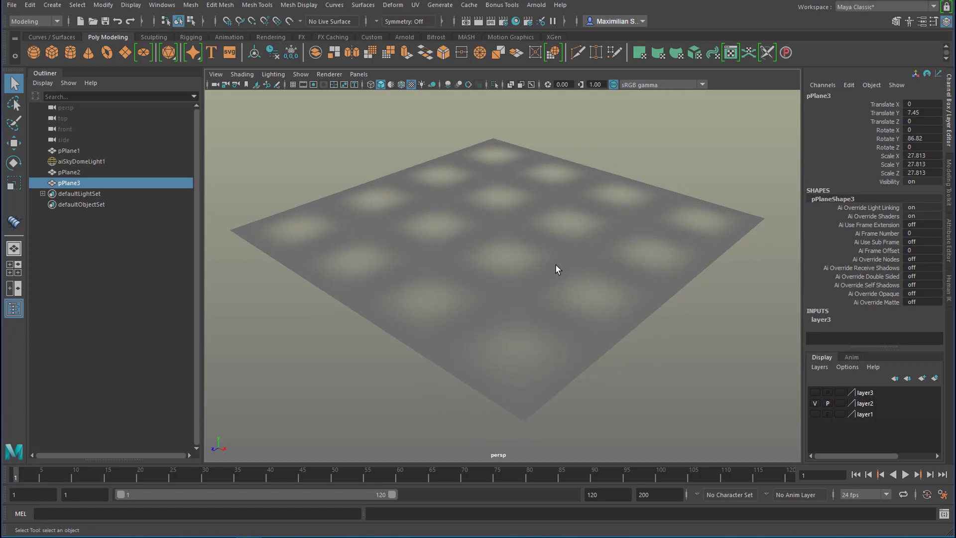
# Open the 2D placement settings of the bulge texture that drives the middle plane's transmission.
pyautogui.click(554, 262)
pyautogui.keyDown('alt'); pyautogui.moveTo(608, 317); pyautogui.dragTo(668, 336); pyautogui.keyUp('alt')
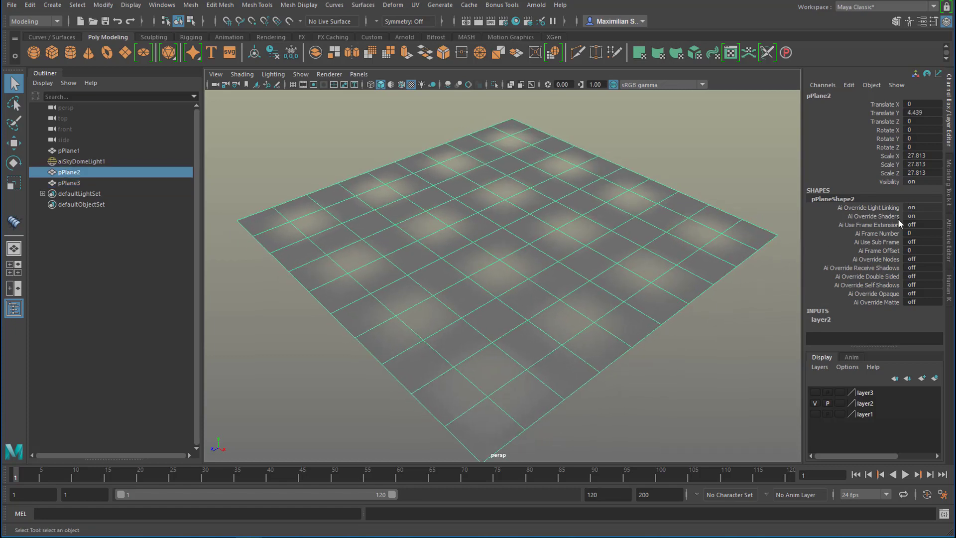
pyautogui.click(950, 241)
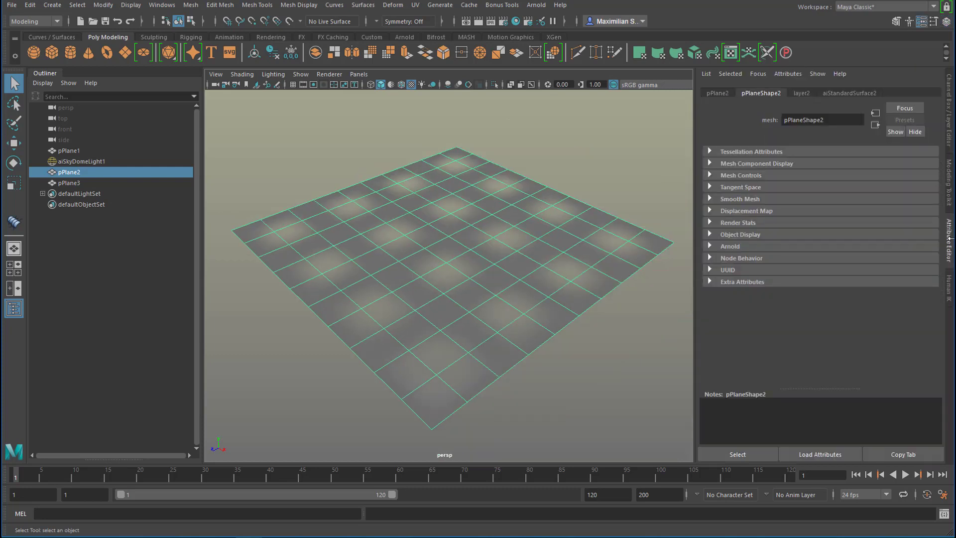
pyautogui.click(857, 93)
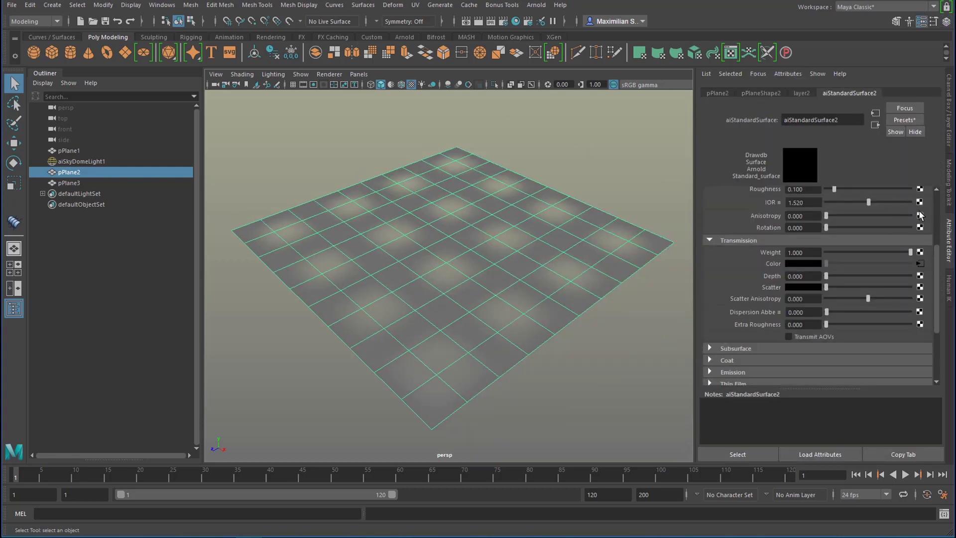
pyautogui.scroll(-1, 937, 256)
pyautogui.click(920, 256)
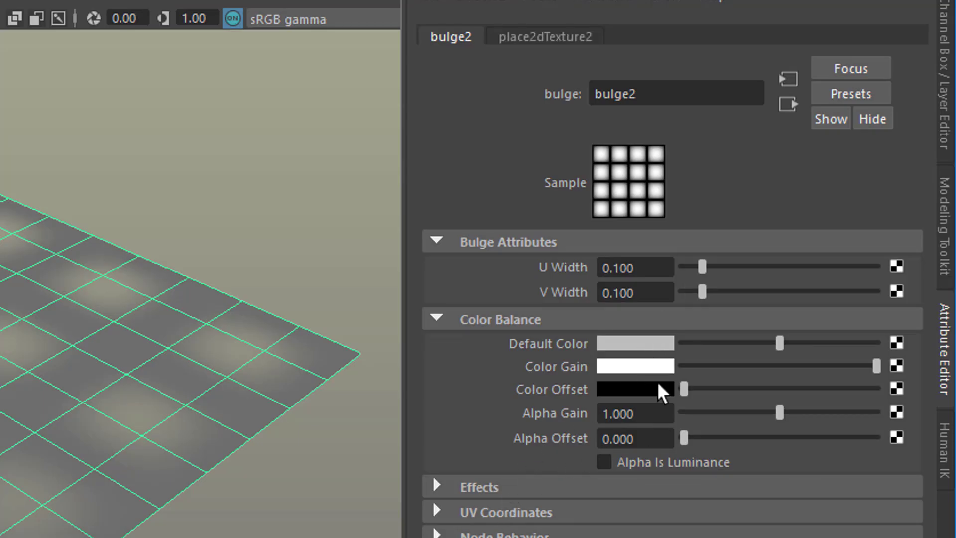
pyautogui.click(572, 38)
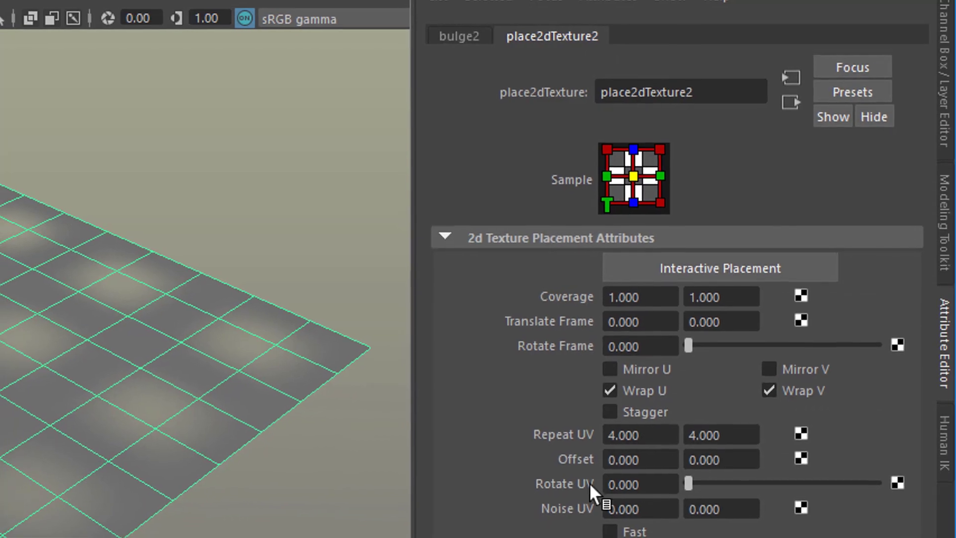
# Set the bulge texture's Repeat UV to 10 in both directions.
pyautogui.click(623, 435)
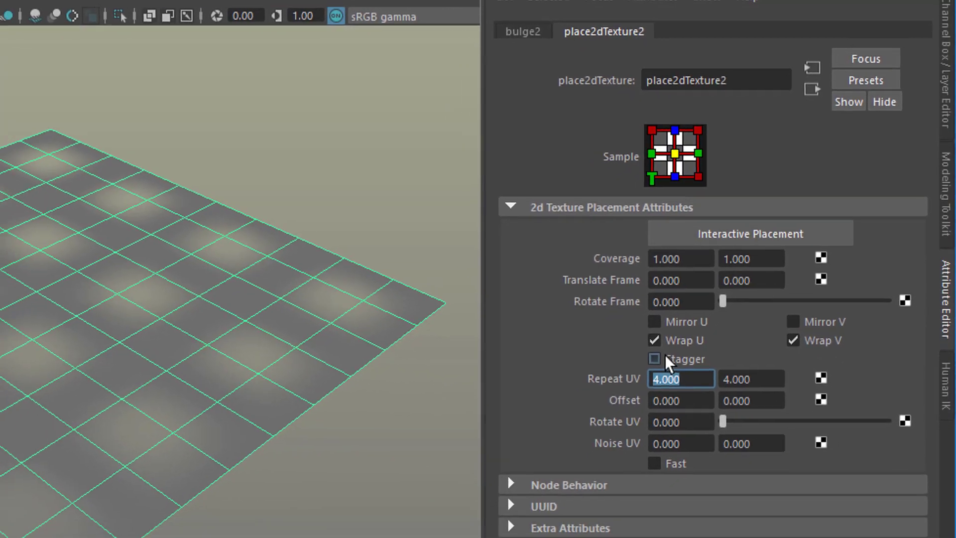
pyautogui.write('1')
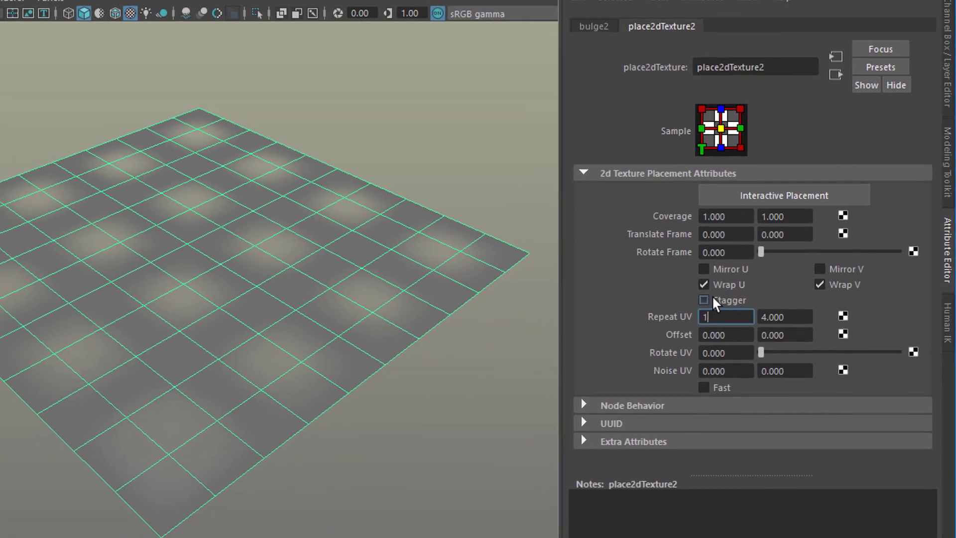
pyautogui.write('0')
pyautogui.press('Tab')
pyautogui.write('10')
pyautogui.press('Tab')
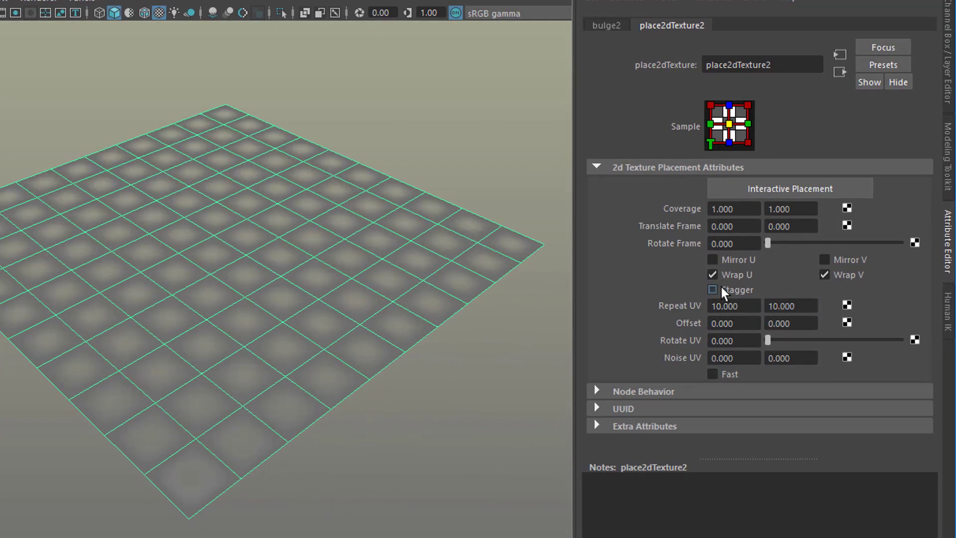
pyautogui.keyDown('alt'); pyautogui.moveTo(406, 375); pyautogui.dragTo(425, 388); pyautogui.keyUp('alt')
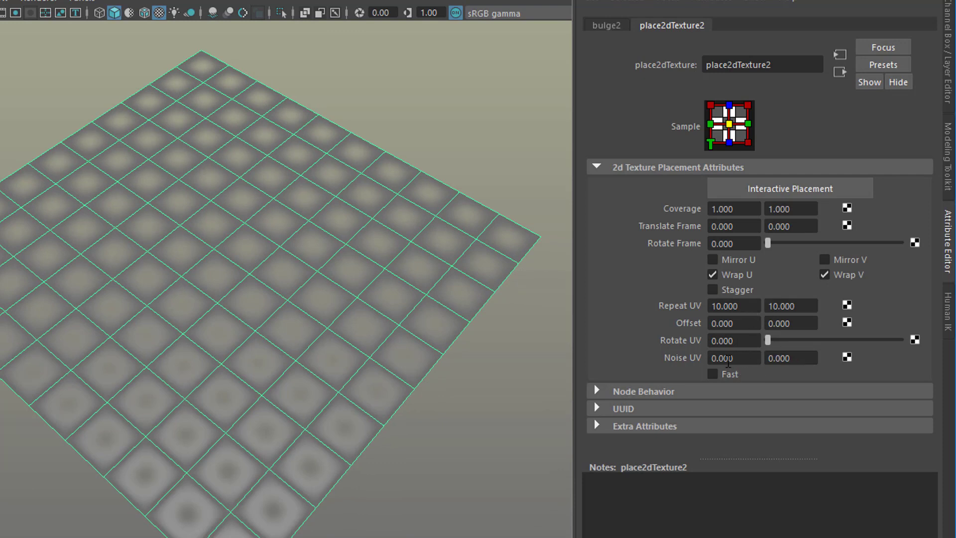
# Set the bulge texture's Noise UV to 0.1 in both directions to distort the pattern.
pyautogui.moveTo(720, 359); pyautogui.dragTo(767, 362)
pyautogui.press('Return')
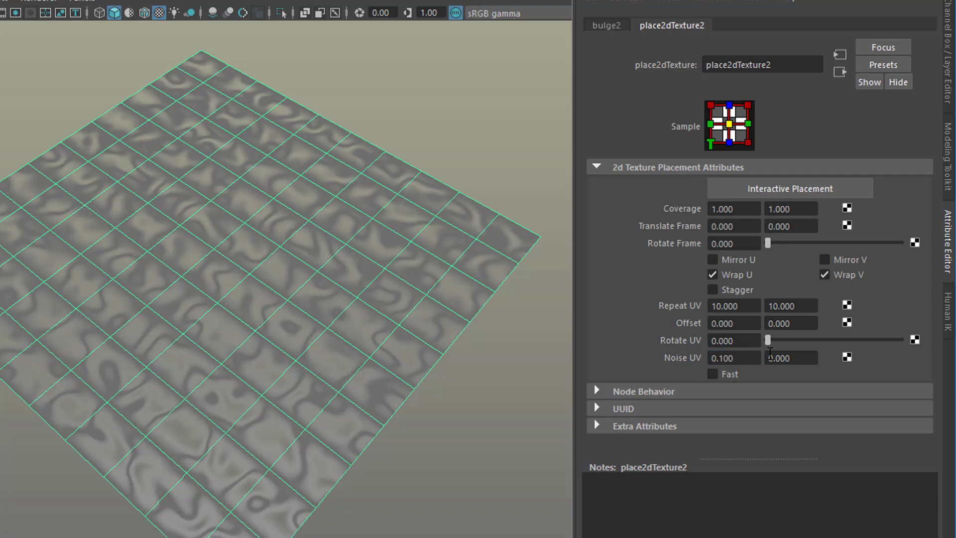
pyautogui.keyDown('alt'); pyautogui.moveTo(273, 245); pyautogui.dragTo(265, 235); pyautogui.keyUp('alt')
pyautogui.click(798, 359)
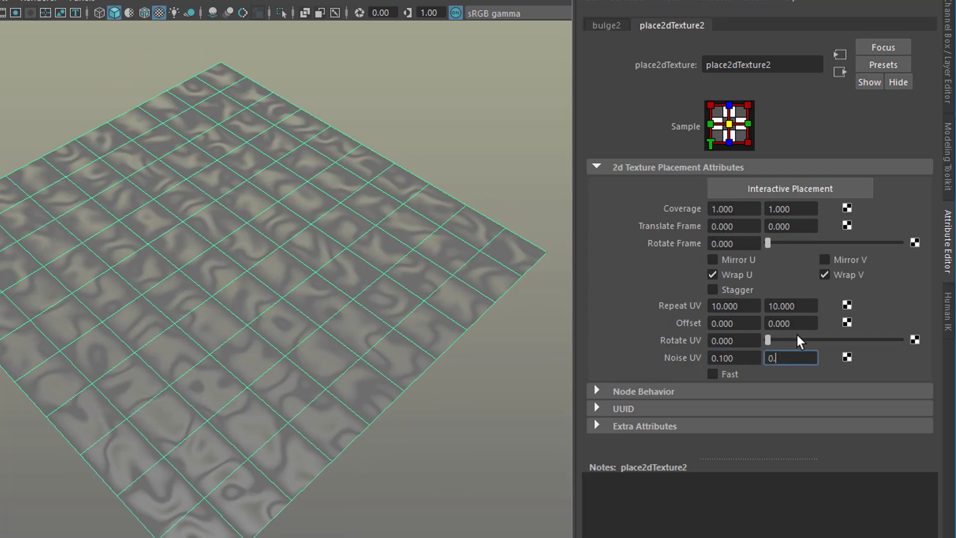
pyautogui.write('0.1')
pyautogui.press('Return')
pyautogui.keyDown('alt'); pyautogui.moveTo(234, 396); pyautogui.dragTo(259, 310); pyautogui.keyUp('alt')
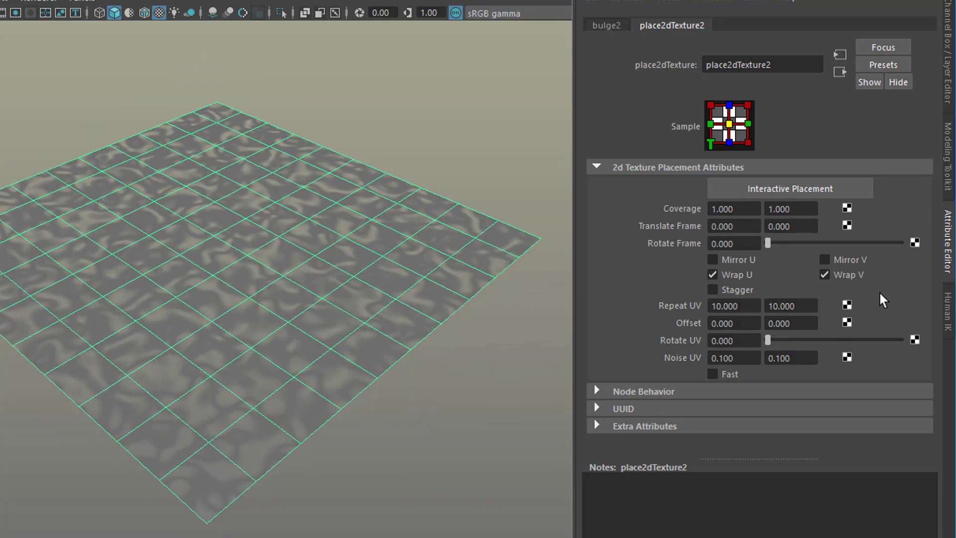
# Make layer3 and layer1 visible again and view the stacked planes from above.
pyautogui.hotkey('ctrl', 'a')
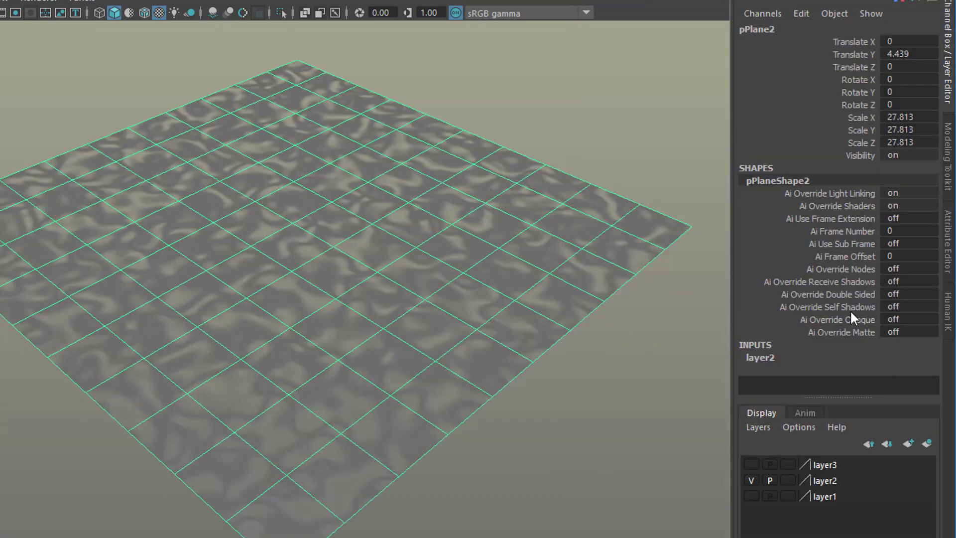
pyautogui.click(751, 464)
pyautogui.click(751, 496)
pyautogui.keyDown('alt'); pyautogui.moveTo(513, 421); pyautogui.dragTo(602, 475); pyautogui.keyUp('alt')
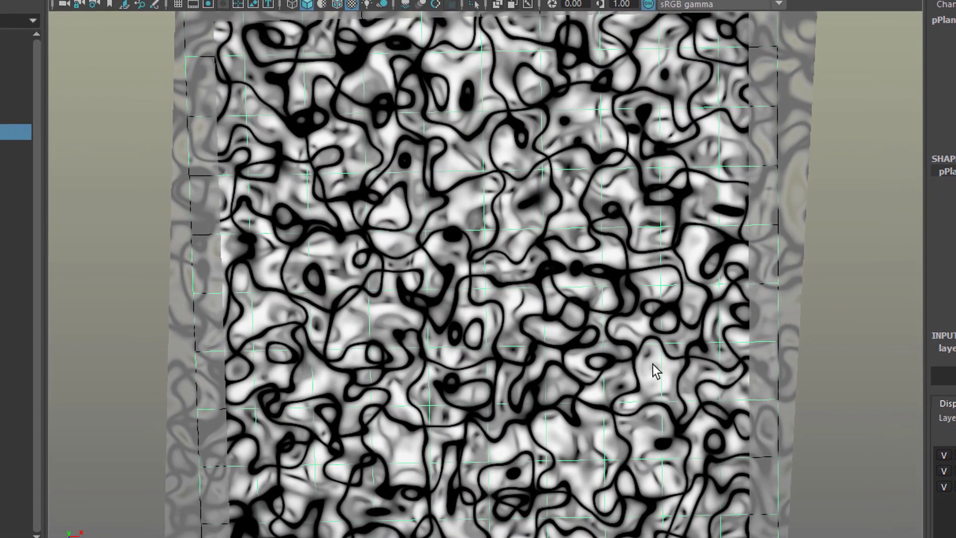
# Render the stacked planes with Arnold from the top view, close the render window and bring back the display layer list.
pyautogui.press('space')
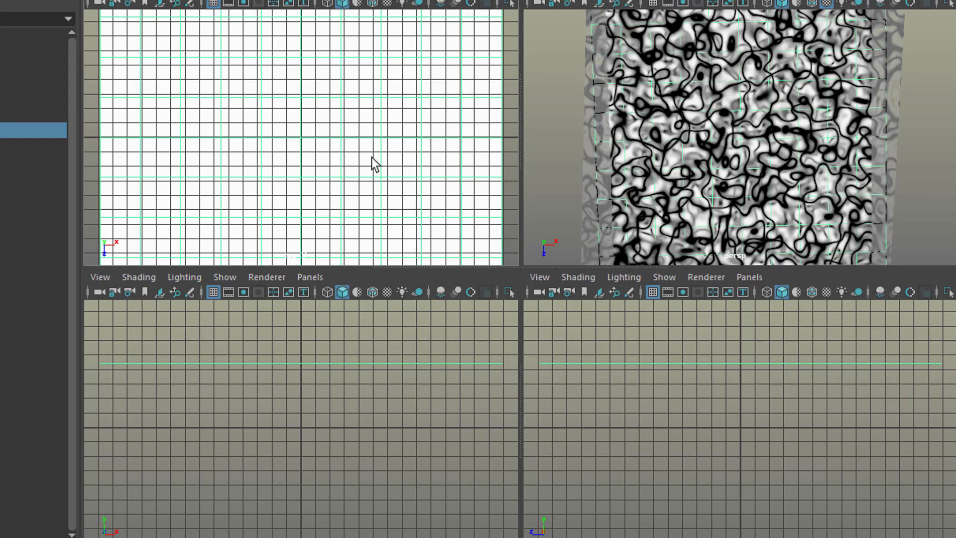
pyautogui.press('space')
pyautogui.click(553, 1)
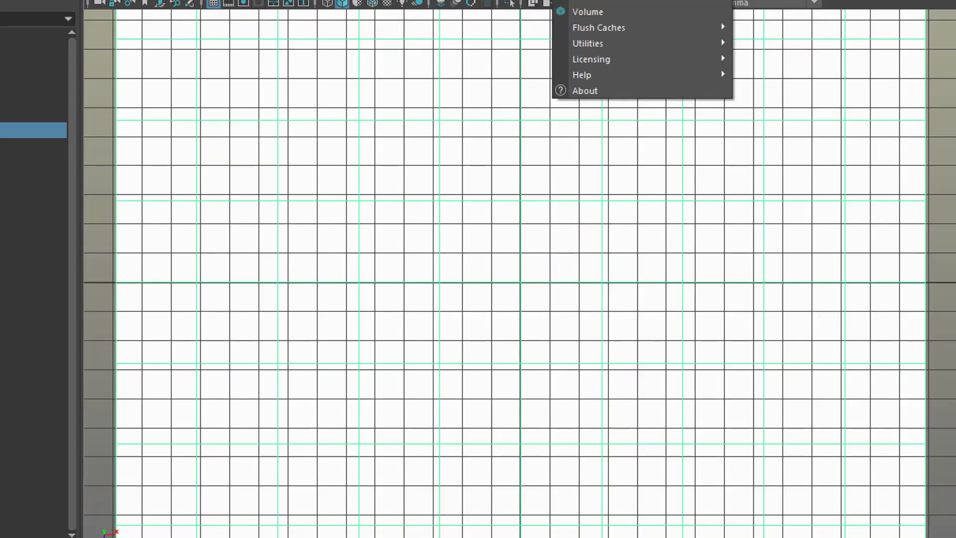
pyautogui.press('Escape')
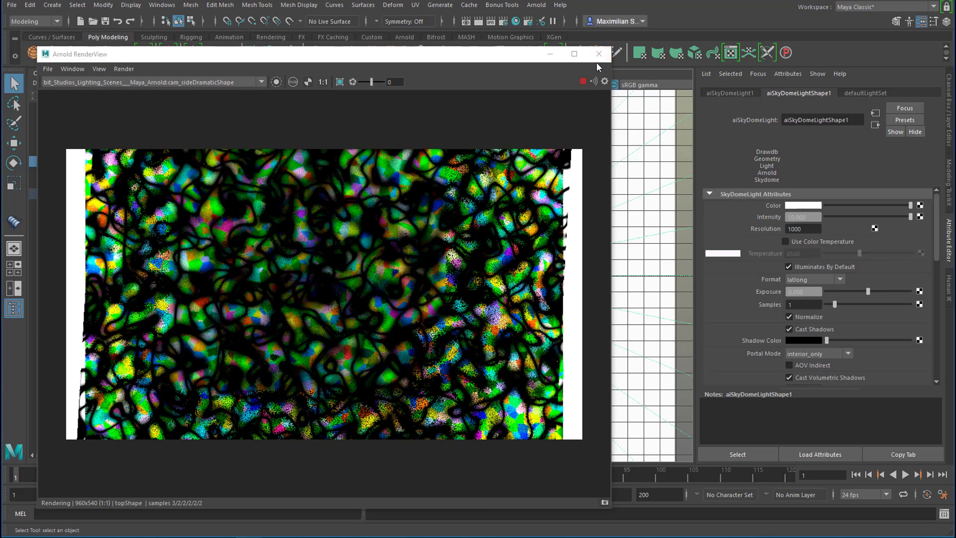
pyautogui.click(597, 61)
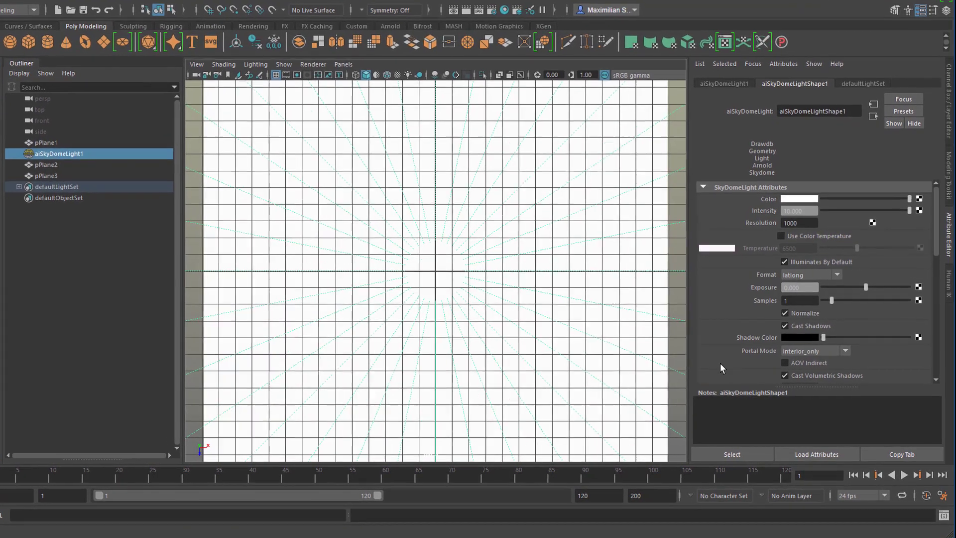
pyautogui.hotkey('ctrl', 'a')
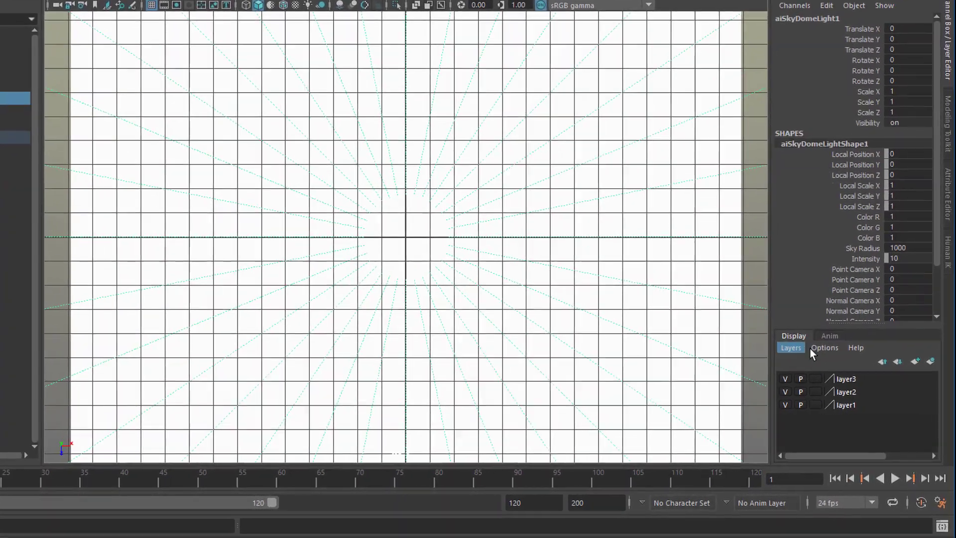